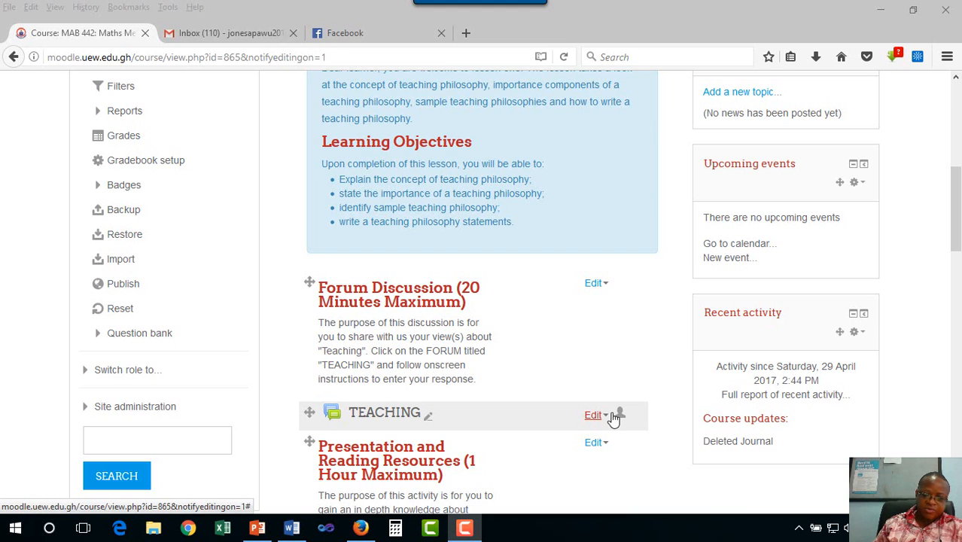
Review the Lesson 1 content on the course page, from the introduction to the reading resources
scroll(614, 419, down, 4)
scroll(614, 419, up, 4)
scroll(614, 418, up, 6)
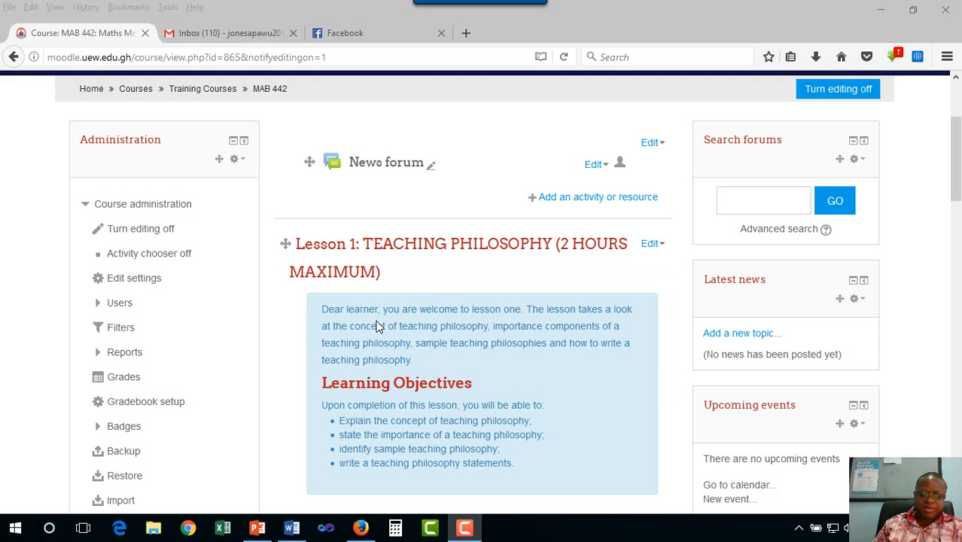
scroll(514, 341, down, 5)
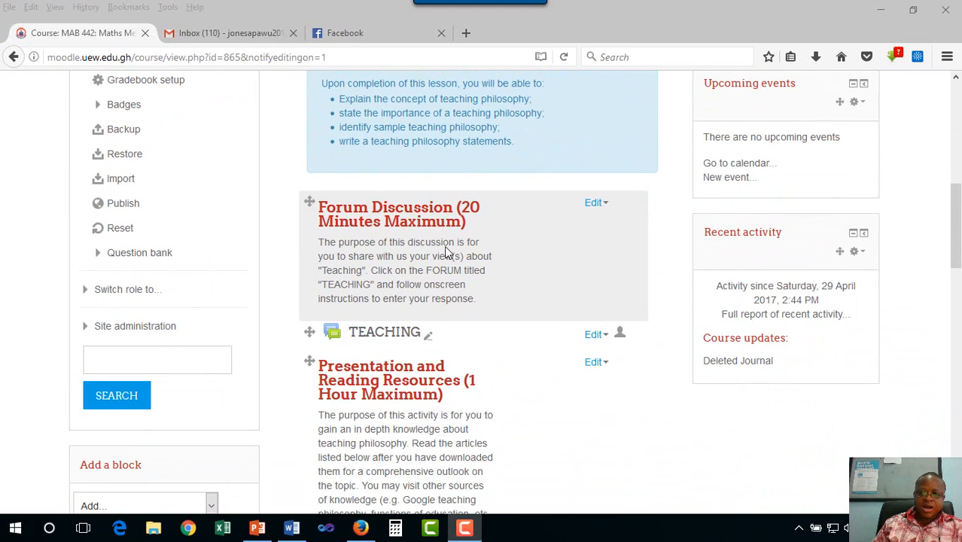
scroll(436, 352, down, 2)
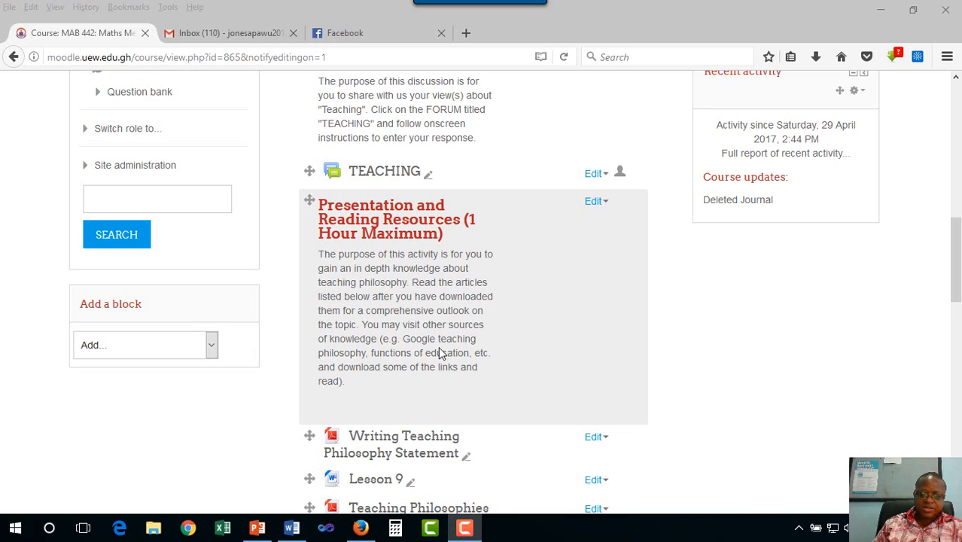
scroll(440, 352, down, 3)
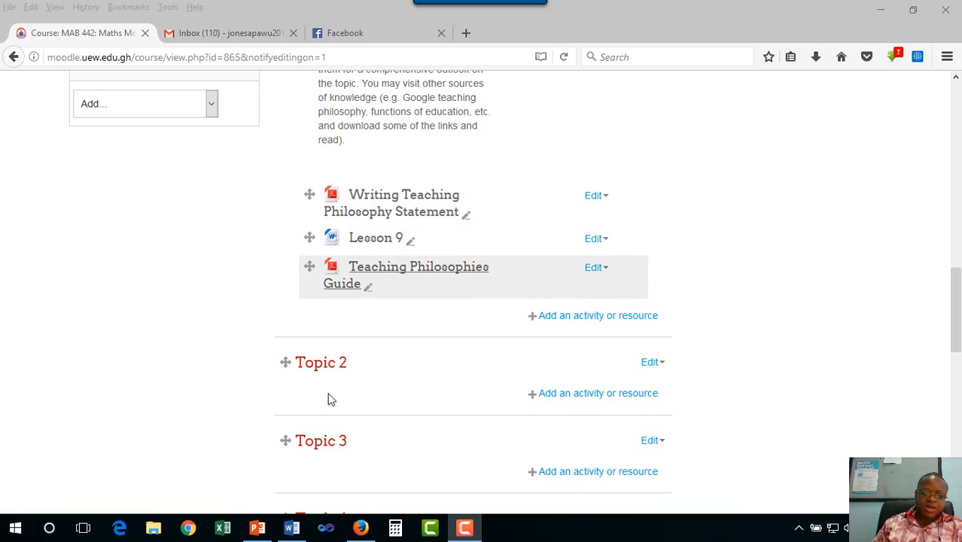
Switch to PowerPoint, open LMS Training Presentation_Reviewed, resume at slide 27 and show the Learning pathway slide full screen
mouse_move(258, 529)
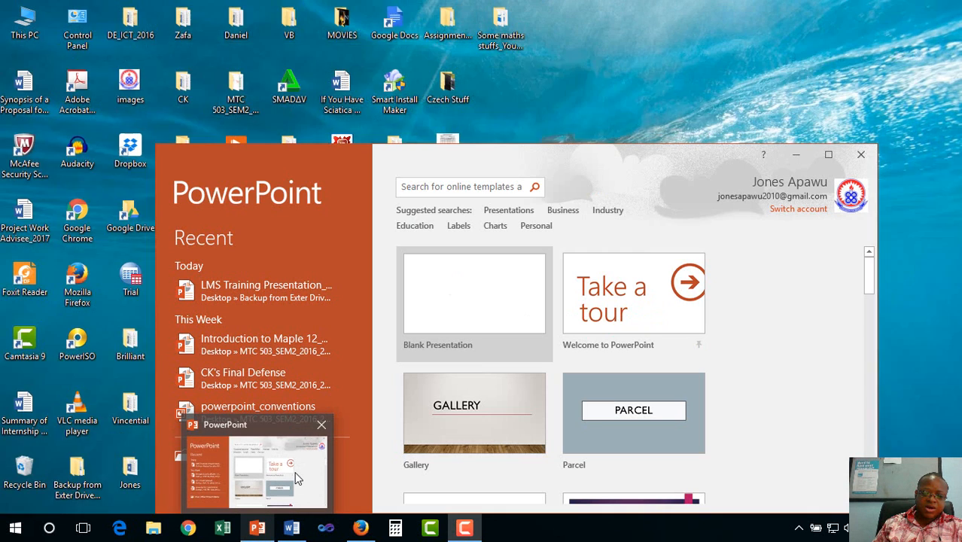
click(257, 460)
click(258, 303)
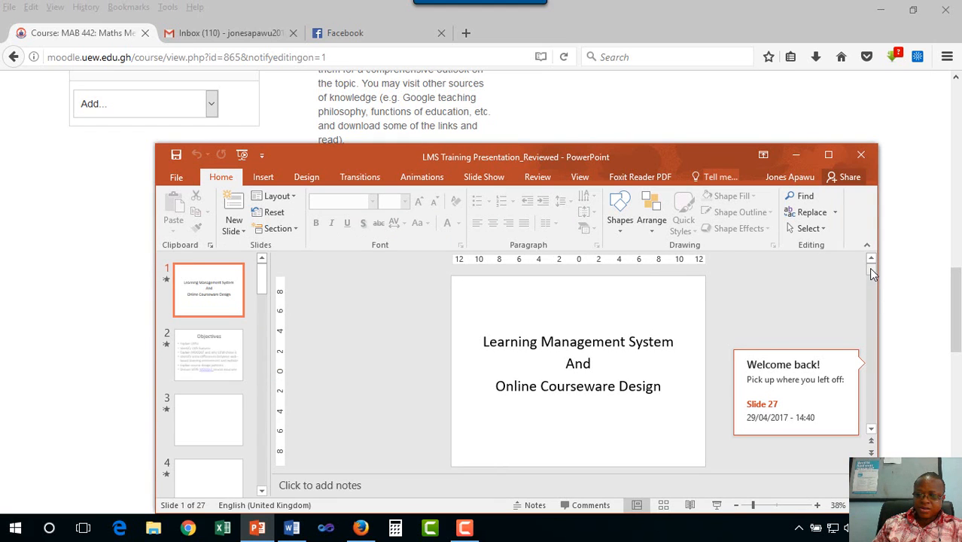
click(797, 396)
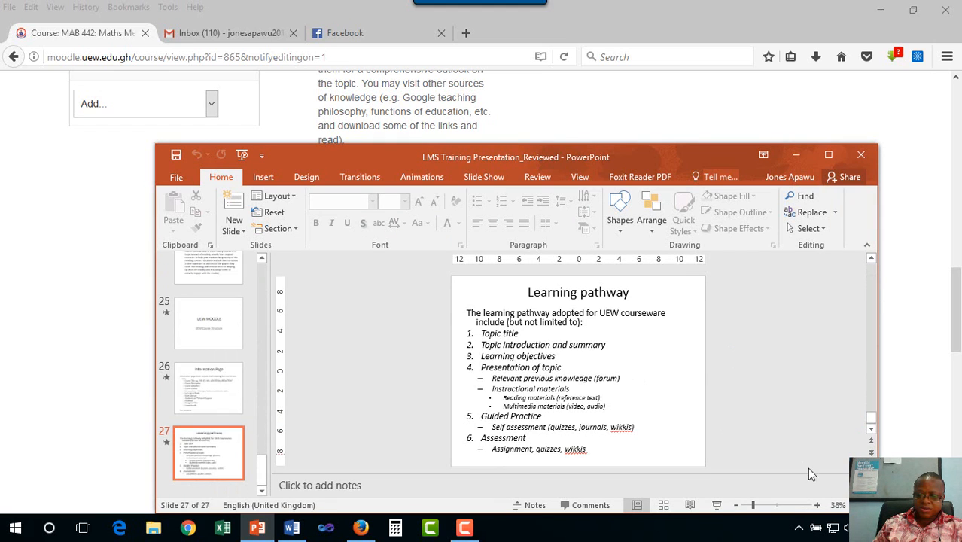
click(716, 505)
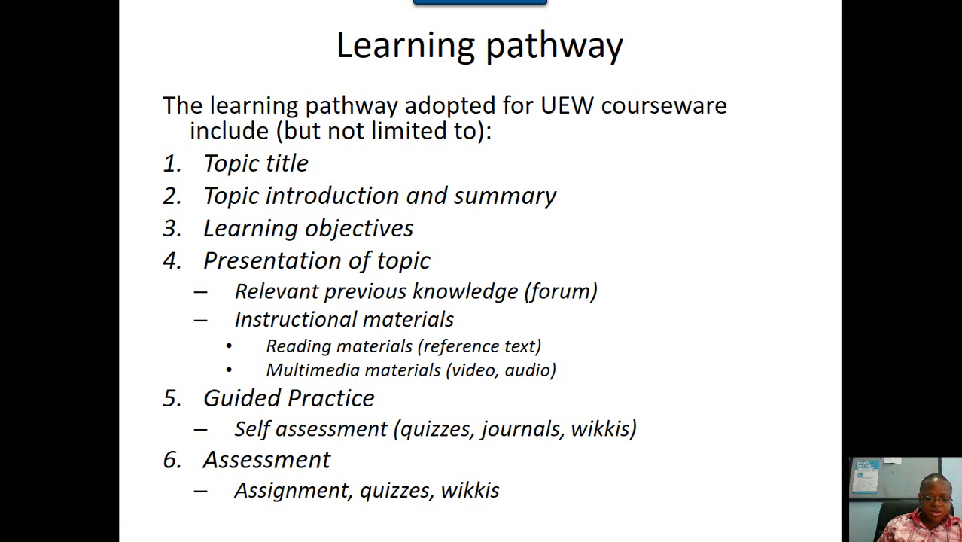
Switch back to the Moodle course in Firefox and add a Label resource to Lesson 1
key(alt+Tab)
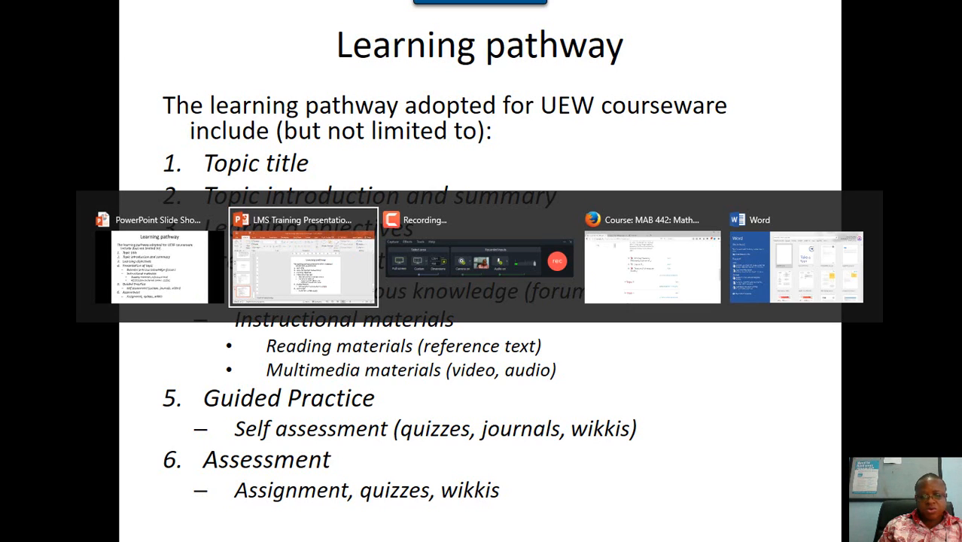
key(alt+Tab)
key(alt+Tab)
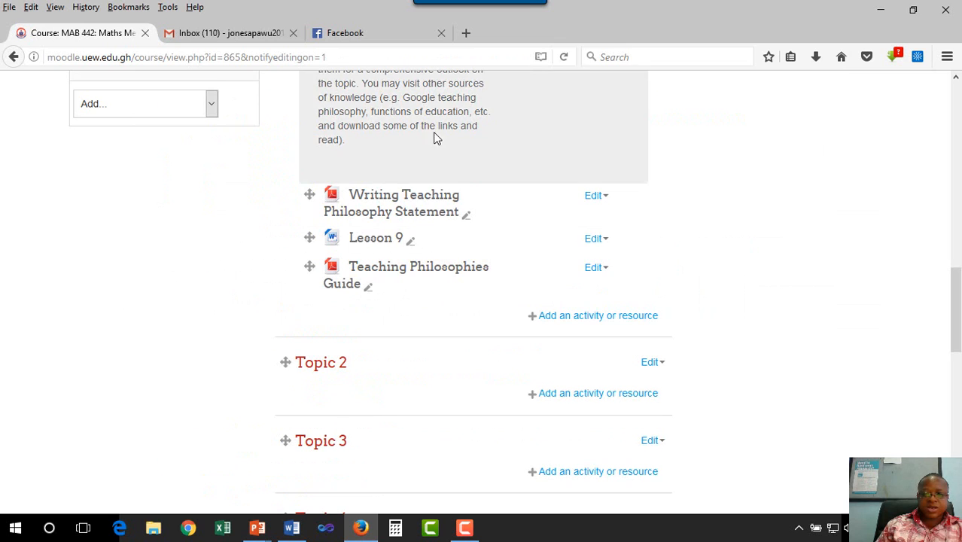
scroll(527, 249, up, 4)
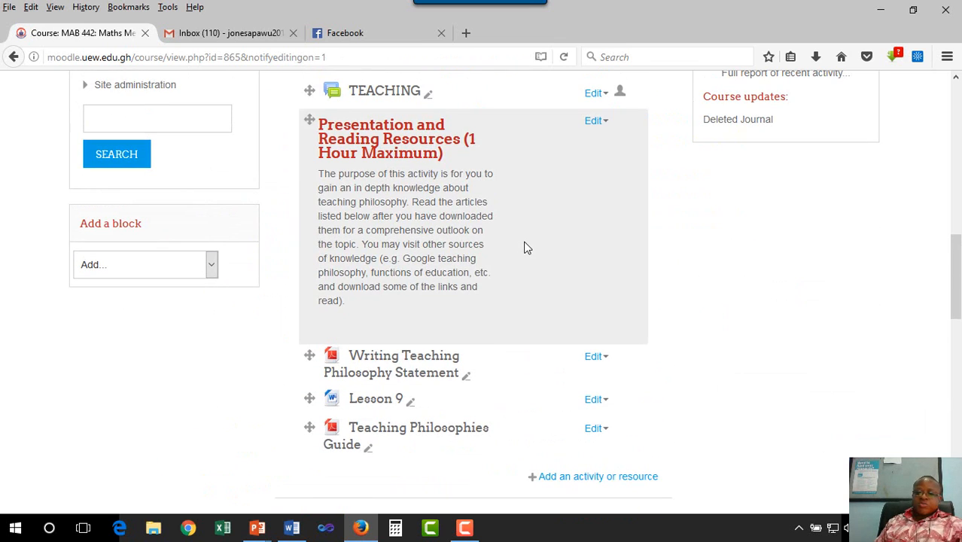
scroll(527, 248, down, 6)
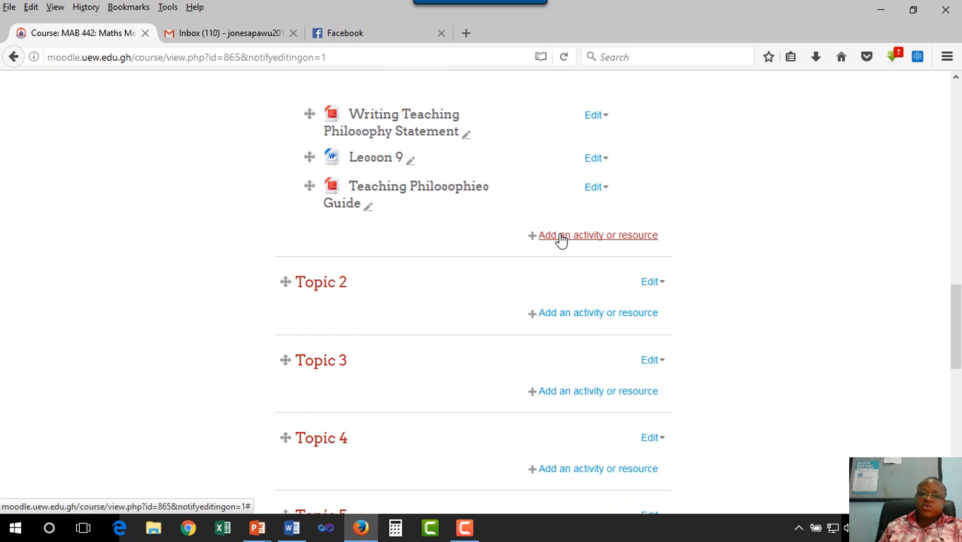
click(561, 237)
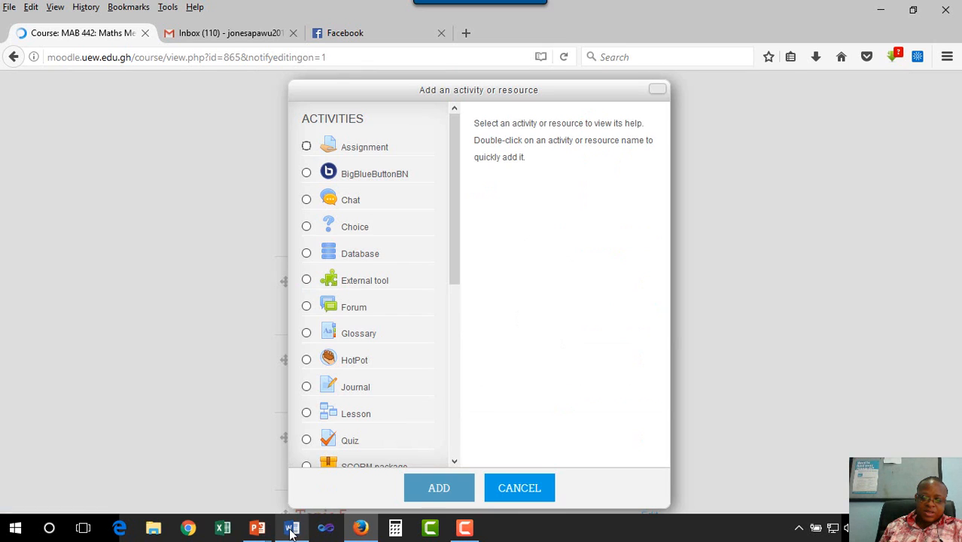
drag(447, 278, 446, 429)
click(308, 407)
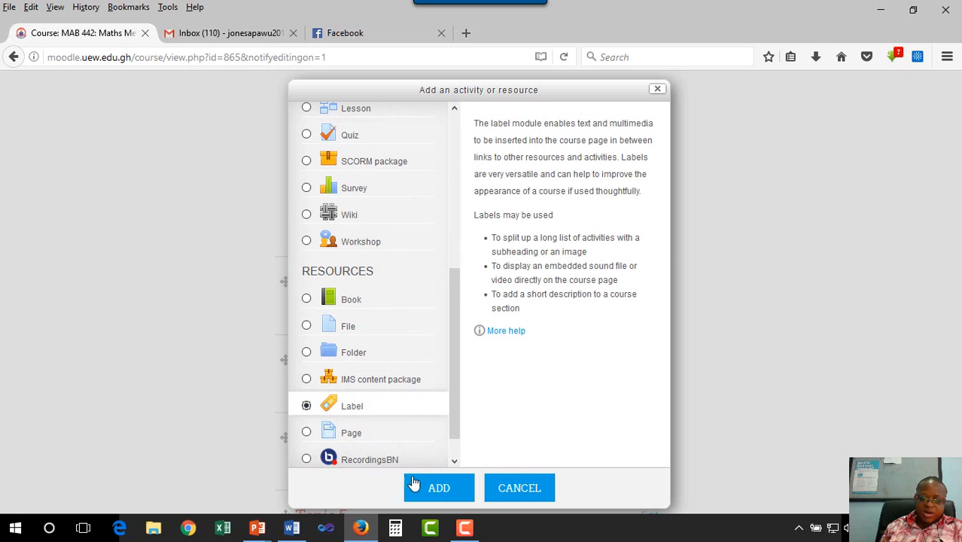
click(438, 486)
Switch to Word, open the recent TEACHING PHILOSOPHY document and select its Assignment (40 Minutes Maximum) heading and first paragraph
mouse_move(291, 528)
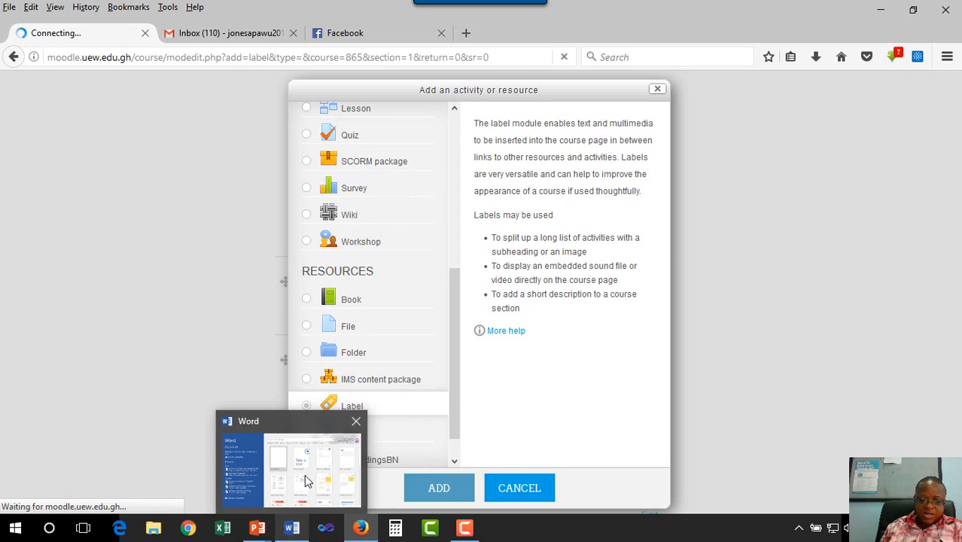
click(304, 474)
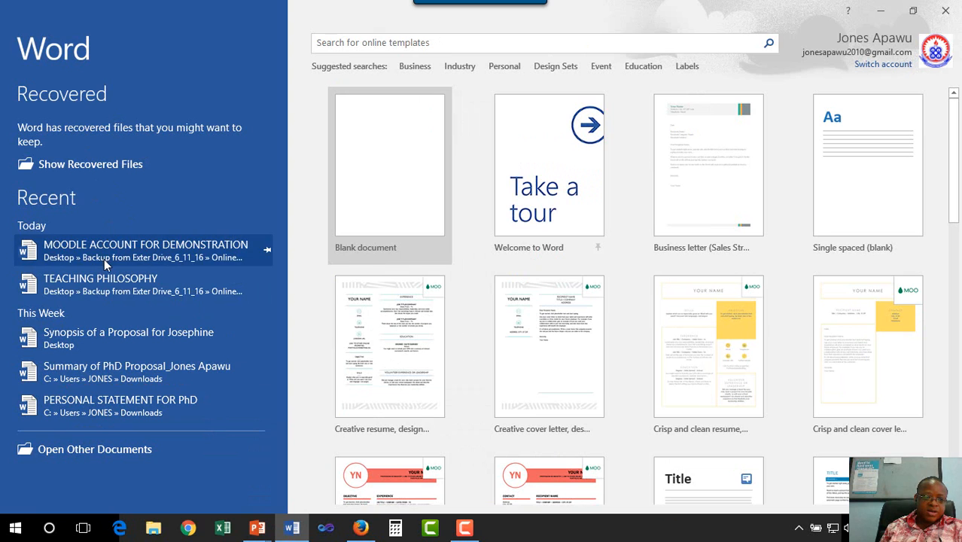
click(113, 286)
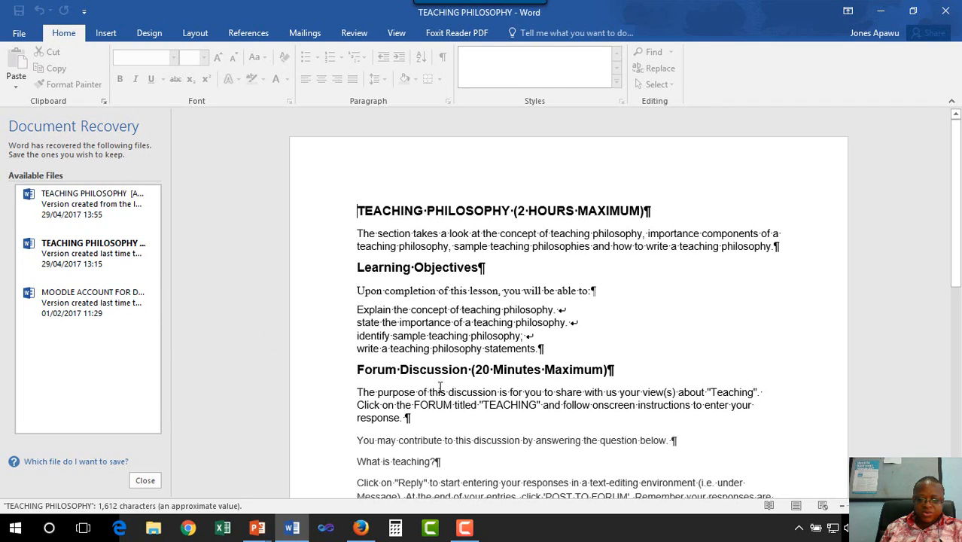
scroll(451, 390, down, 8)
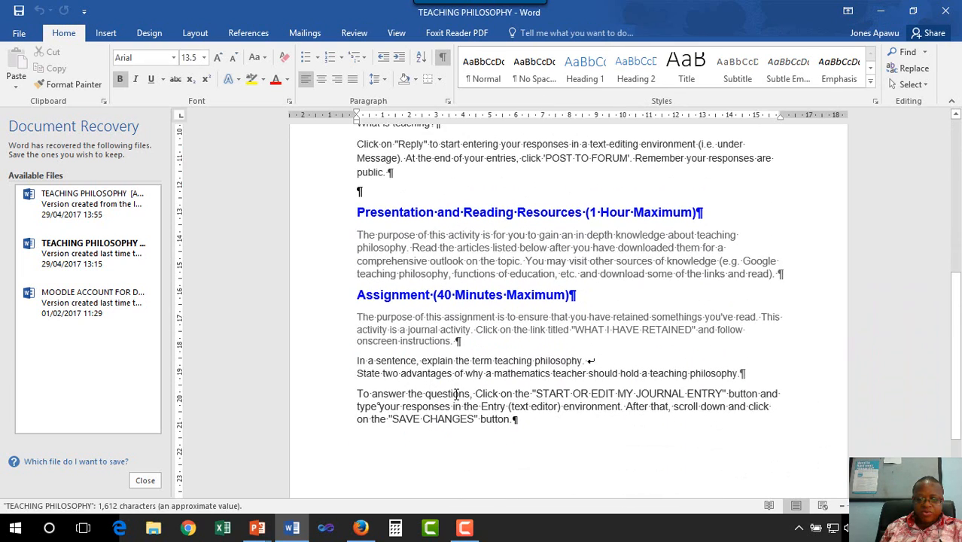
scroll(456, 394, down, 3)
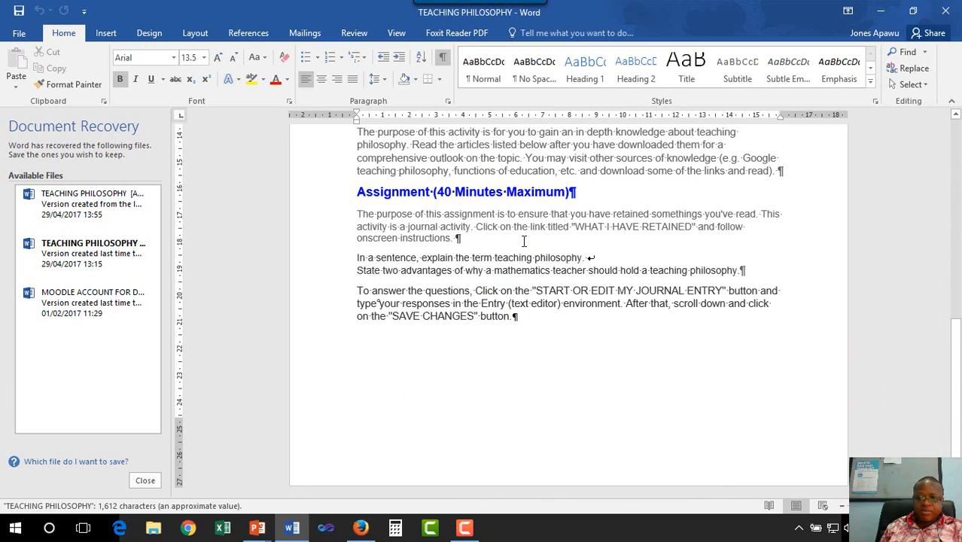
drag(474, 238, 366, 199)
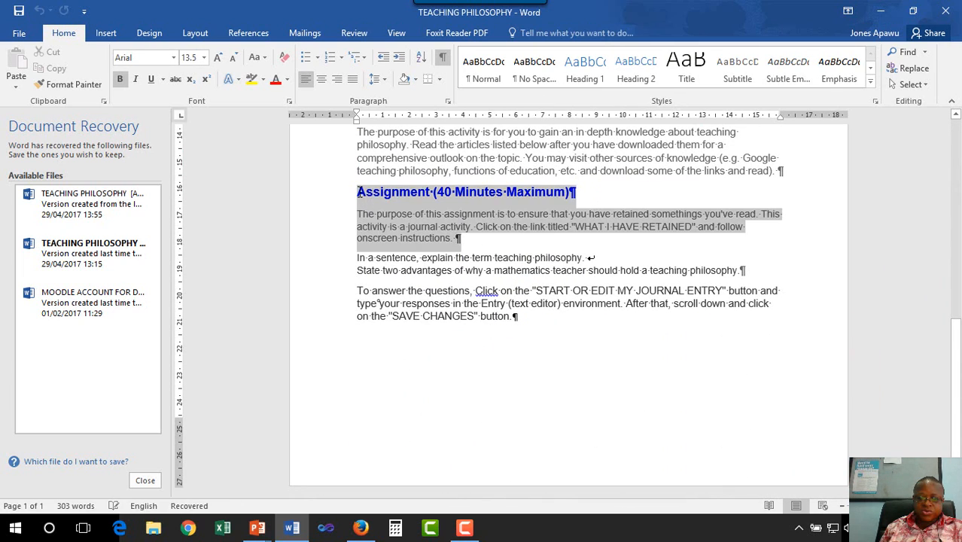
right_click(402, 220)
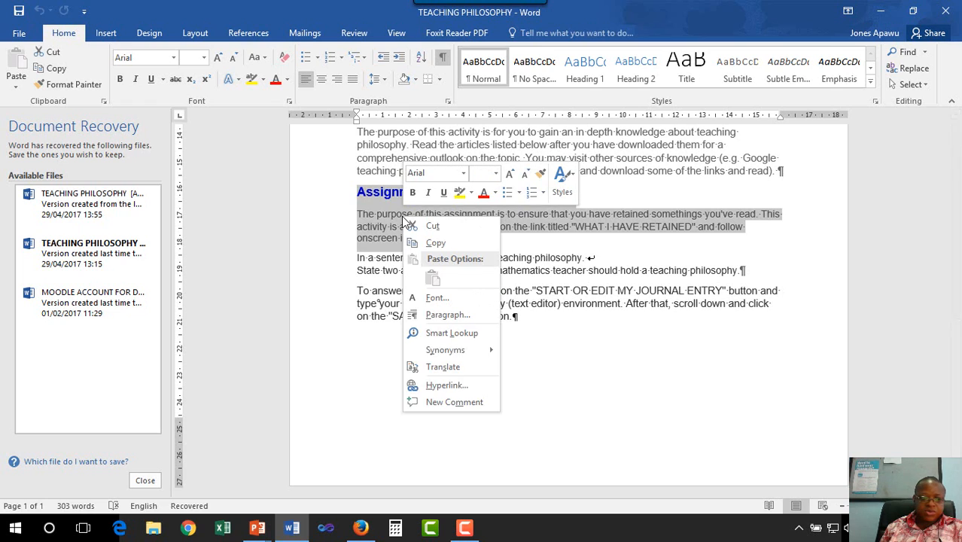
Open the recovered autosaved version of TEACHING PHILOSOPHY dated 29/04/2017 13:55
click(144, 202)
click(140, 210)
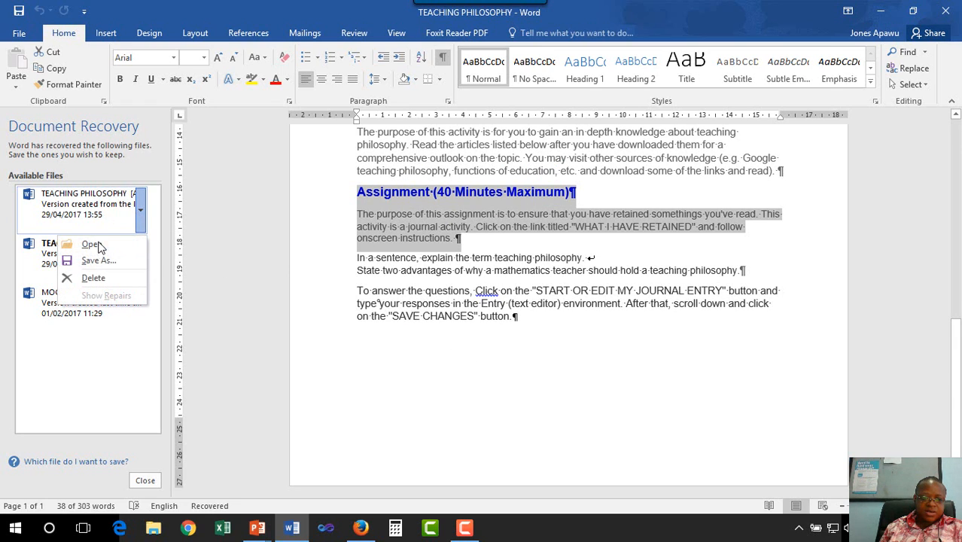
click(91, 244)
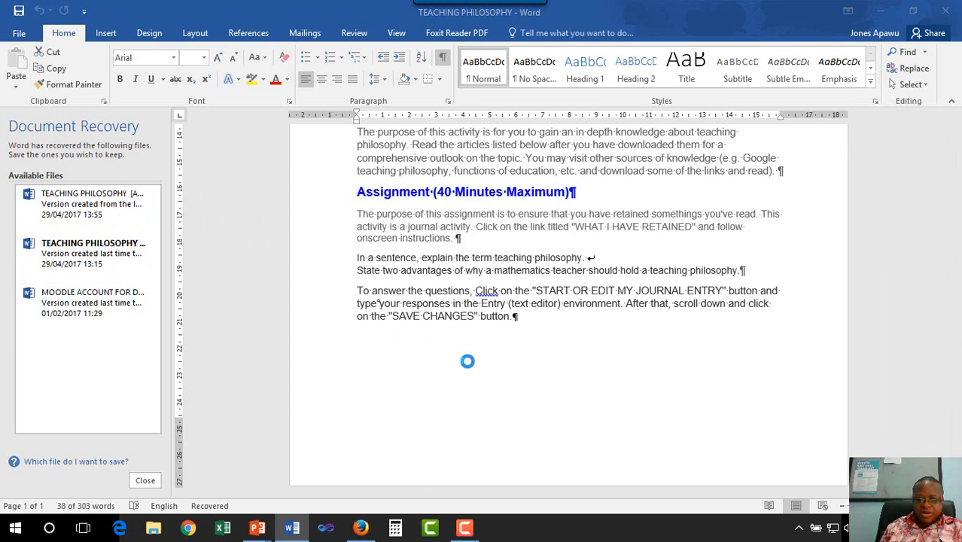
Copy the Assignment (40 Minutes Maximum) heading and the purpose paragraph below it from the autosaved document
scroll(446, 269, down, 15)
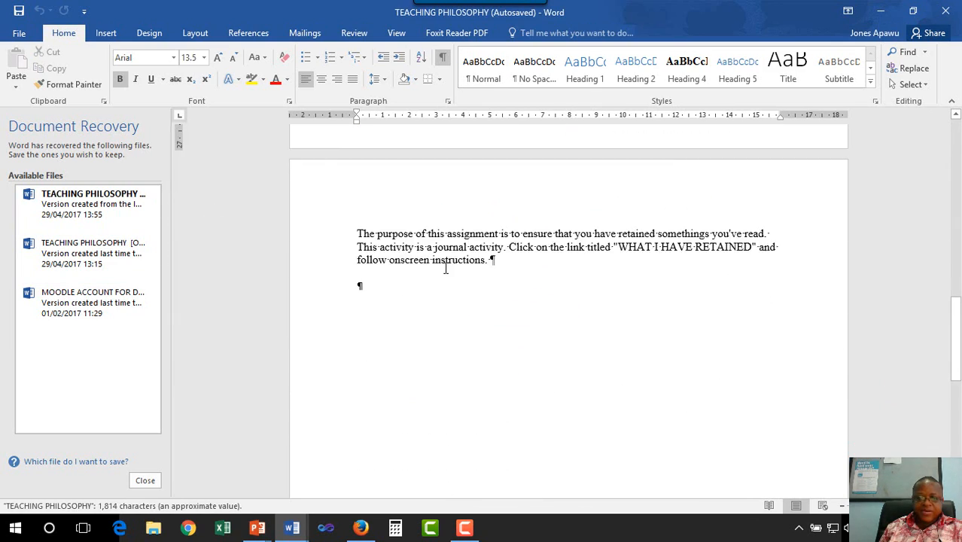
scroll(382, 244, up, 3)
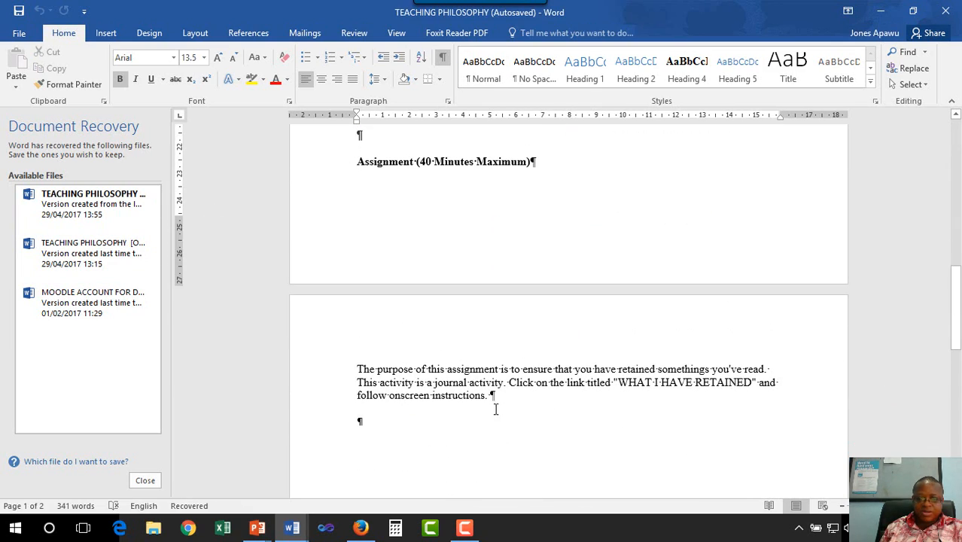
drag(509, 403, 378, 167)
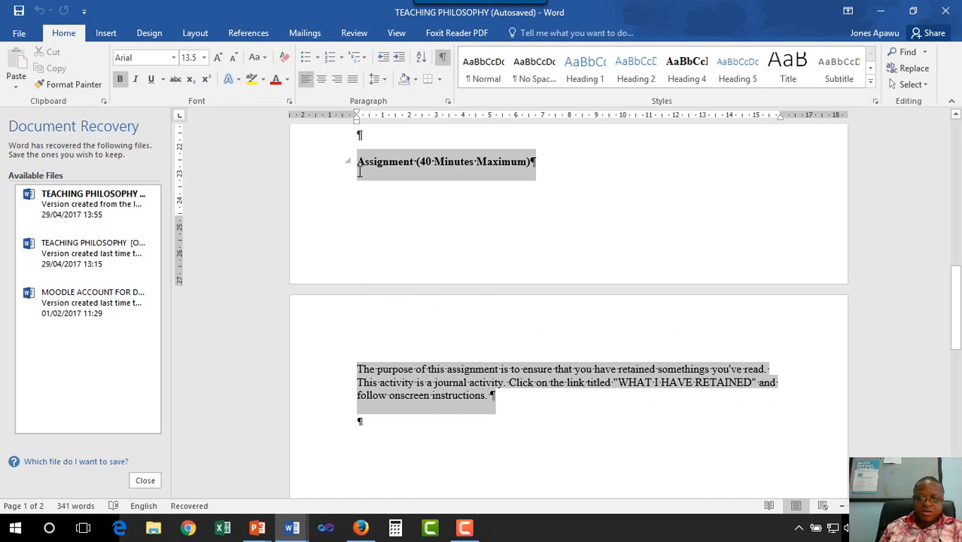
right_click(378, 167)
click(401, 192)
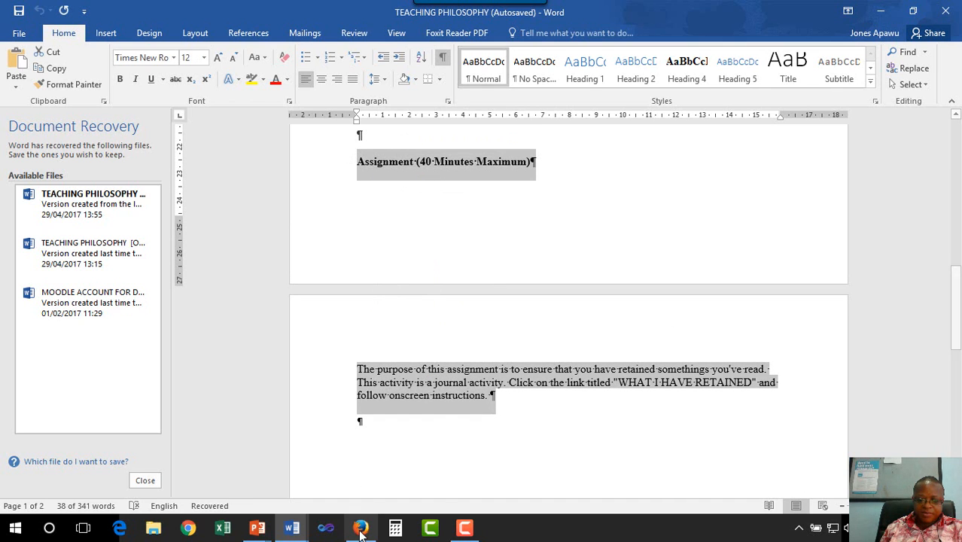
Switch to the Editing Label page in Firefox and paste the copied assignment text once into the label text
mouse_move(362, 527)
click(380, 490)
scroll(506, 452, down, 3)
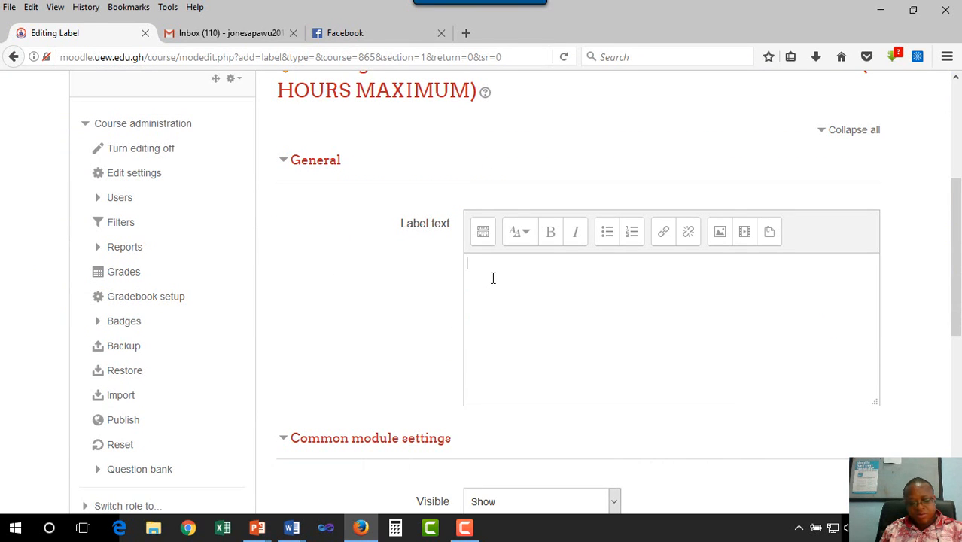
key(ctrl+v)
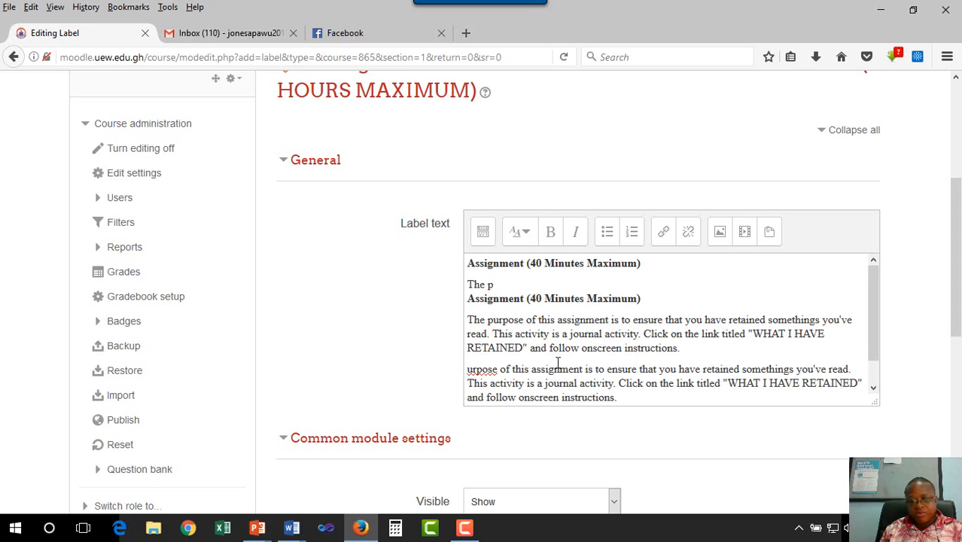
key(ctrl+z)
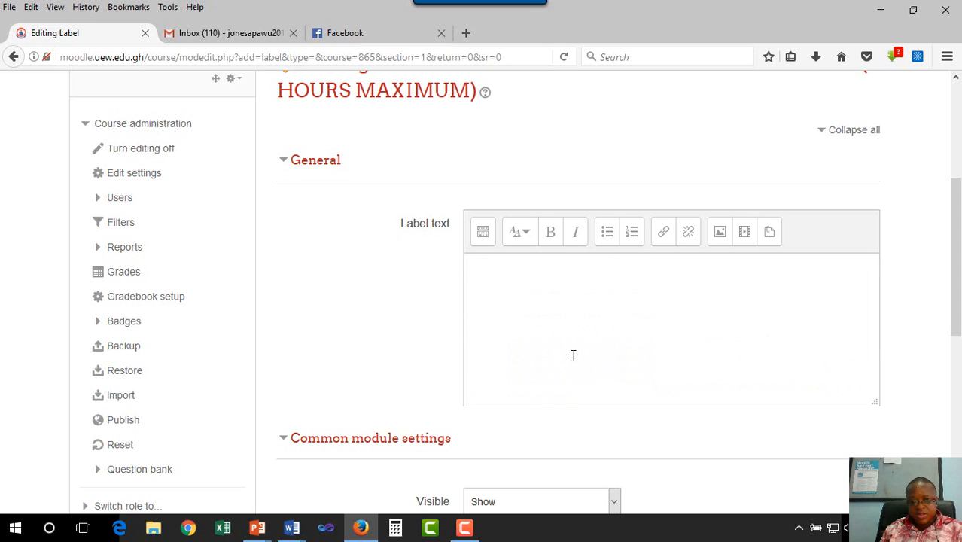
key(ctrl+v)
Expand the label editor's formatting options and clear the formatting of all the pasted assignment text
drag(681, 313, 462, 256)
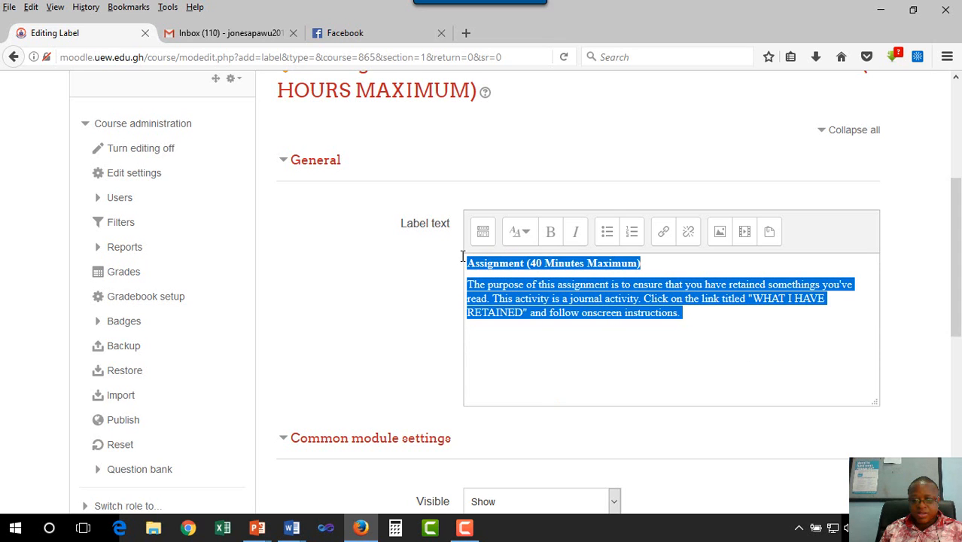
click(483, 231)
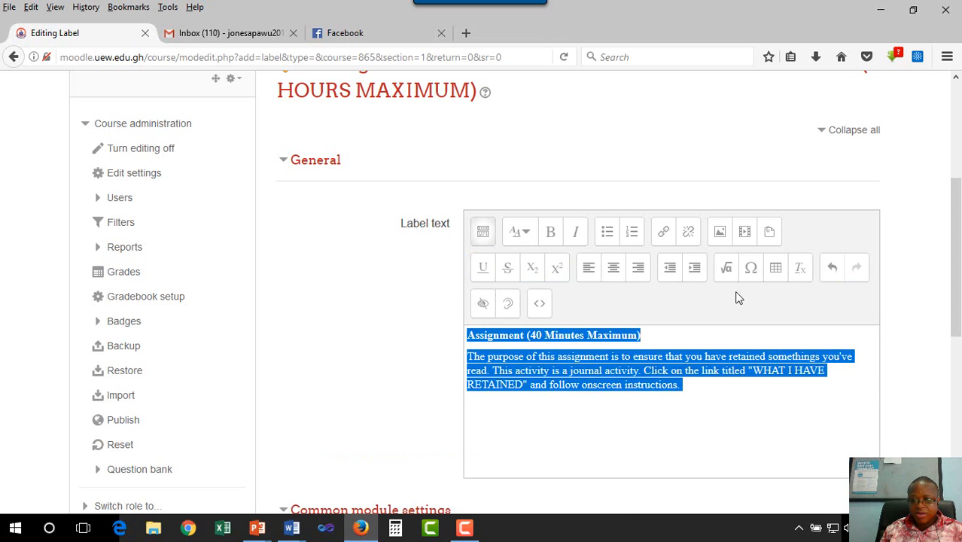
click(801, 269)
click(675, 388)
Format the Assignment (40 Minutes Maximum) line in the label text as Heading (medium)
drag(622, 335, 460, 335)
click(520, 232)
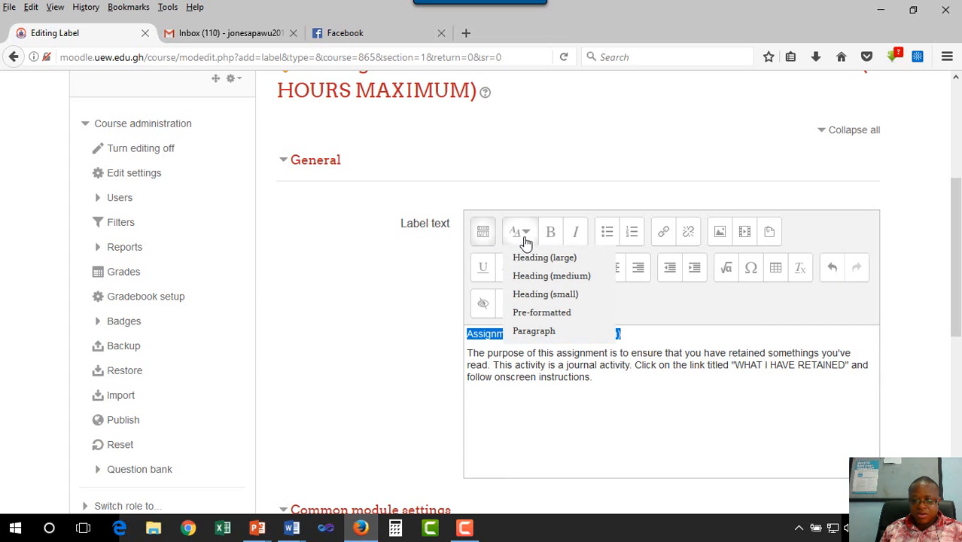
click(539, 284)
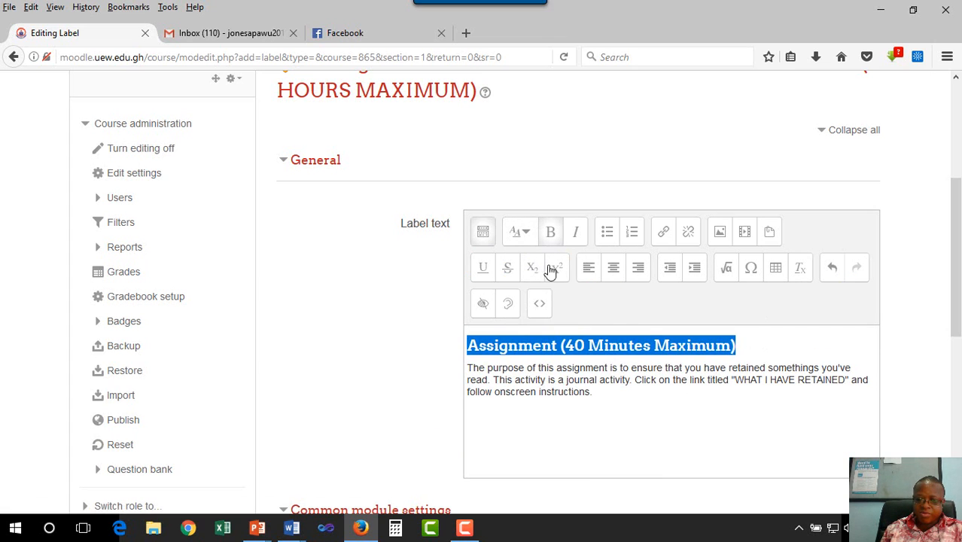
click(585, 403)
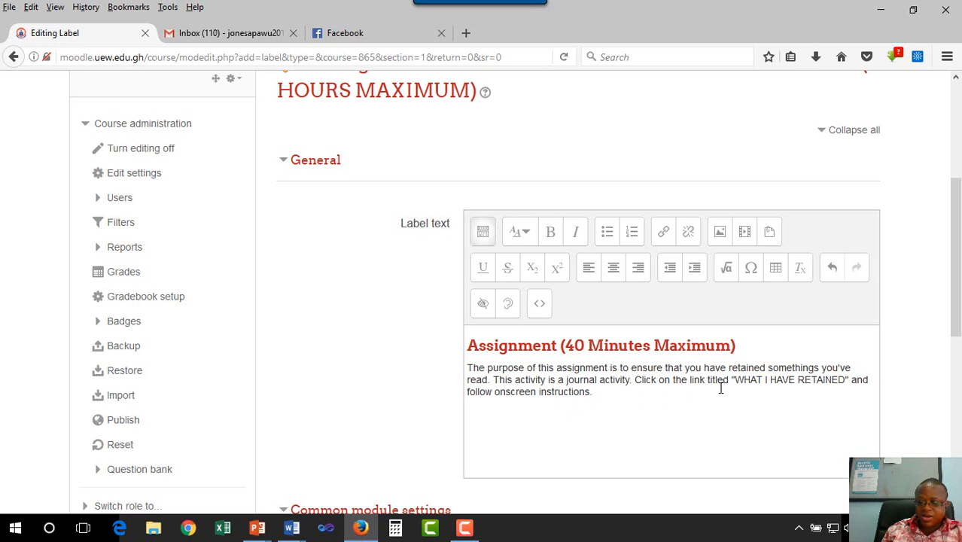
Copy the link title WHAT I HAVE RETAINED from the label text, and save the label, returning to the course
drag(750, 380, 836, 378)
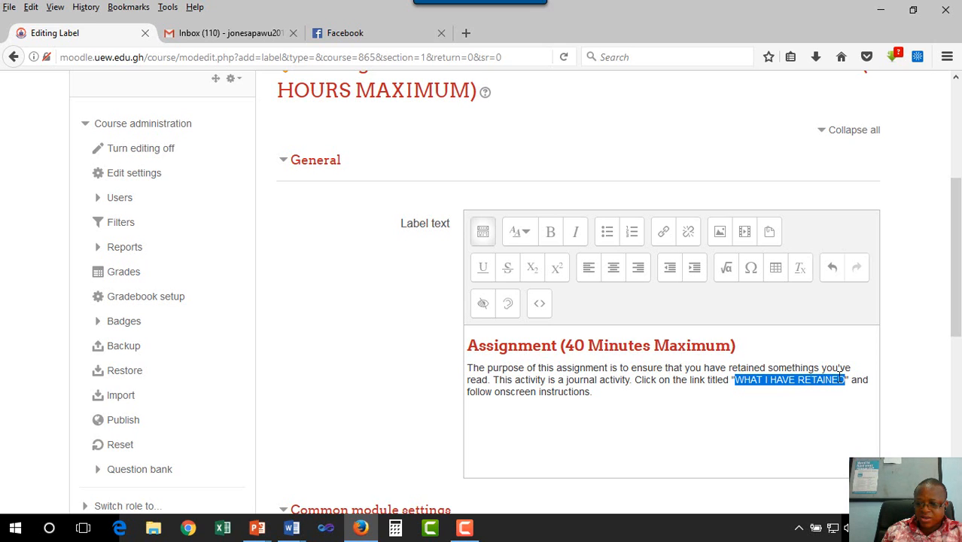
right_click(839, 378)
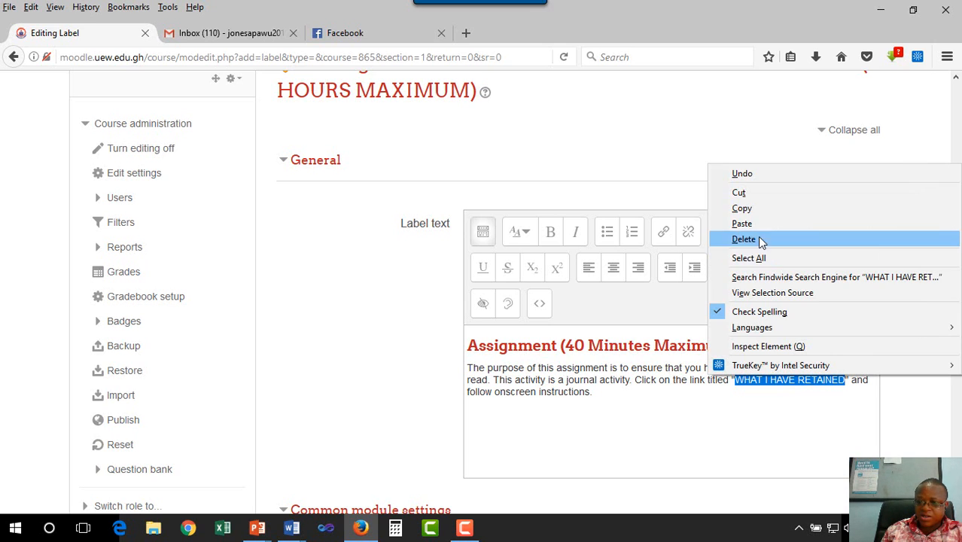
click(751, 211)
click(677, 436)
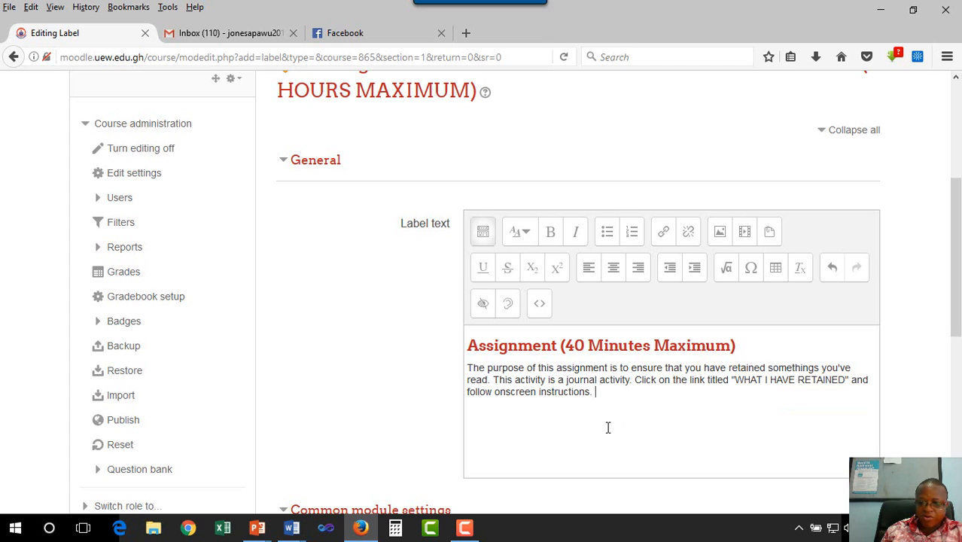
scroll(608, 426, down, 5)
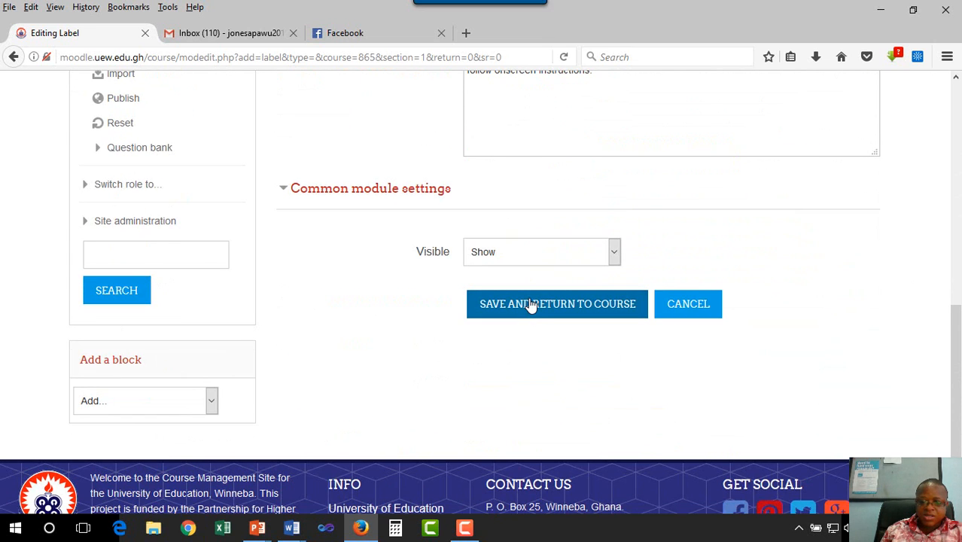
click(531, 304)
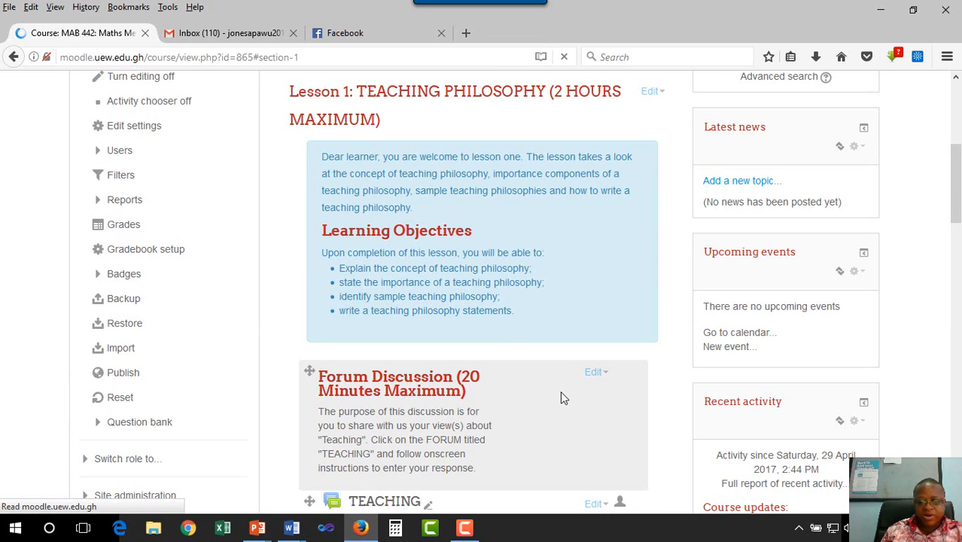
Add a Journal activity to Lesson 1 and paste WHAT I HAVE RETAINED as its journal name
scroll(560, 398, down, 8)
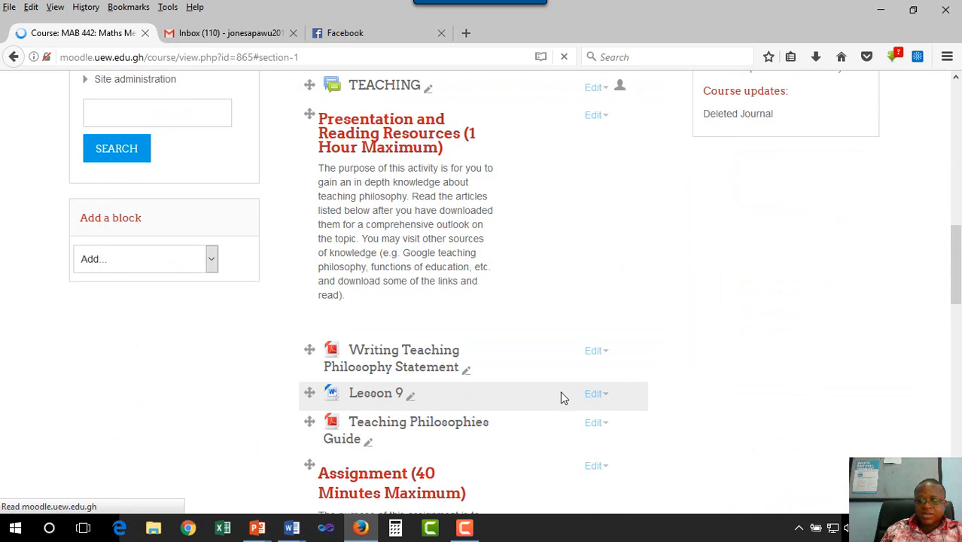
scroll(562, 396, down, 2)
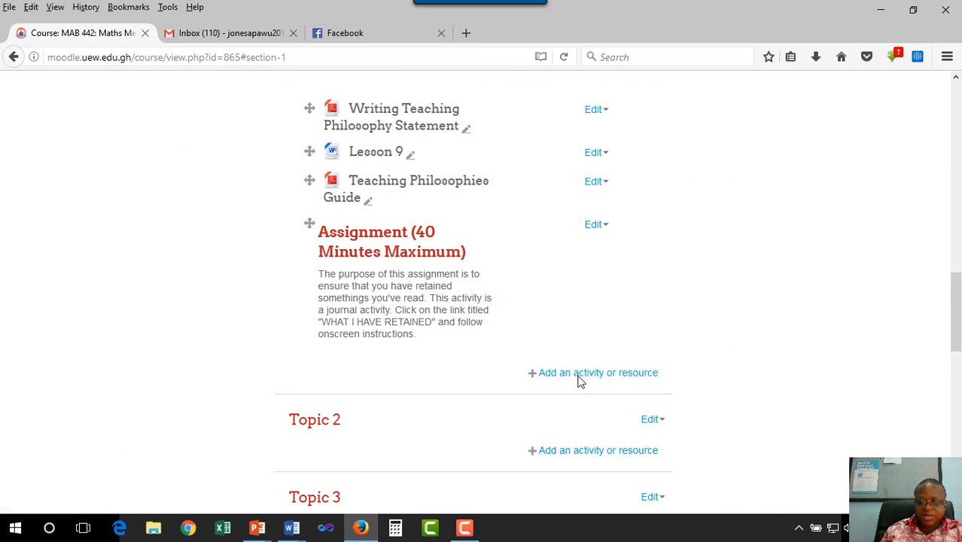
click(579, 374)
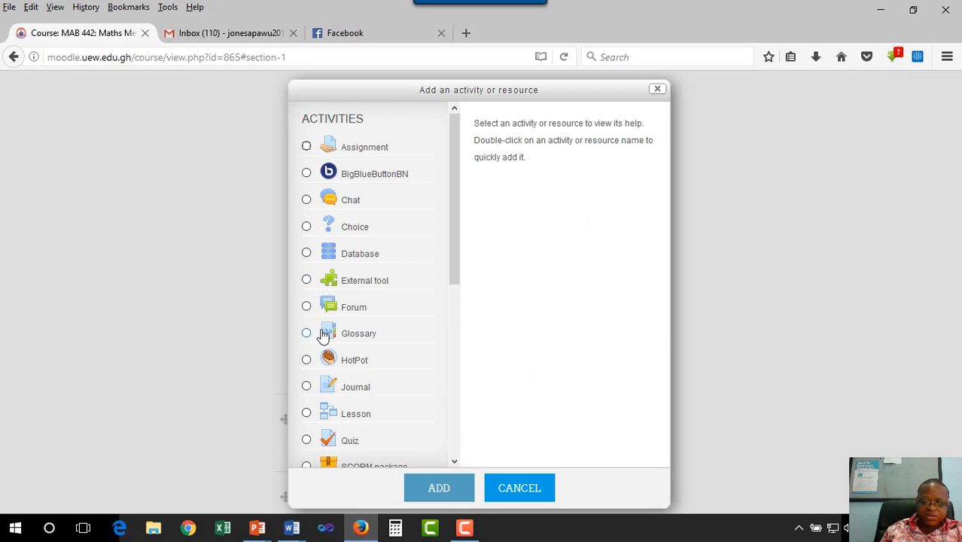
click(307, 386)
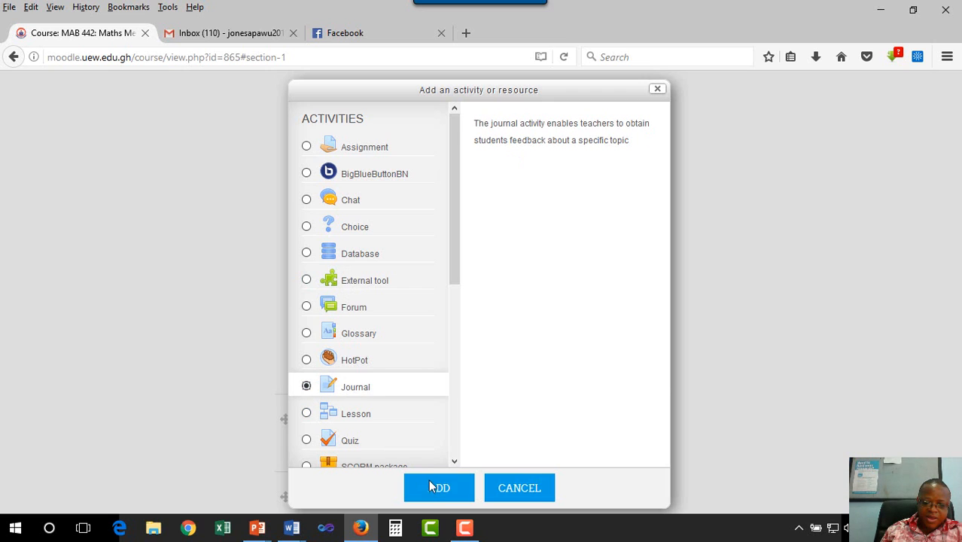
click(464, 485)
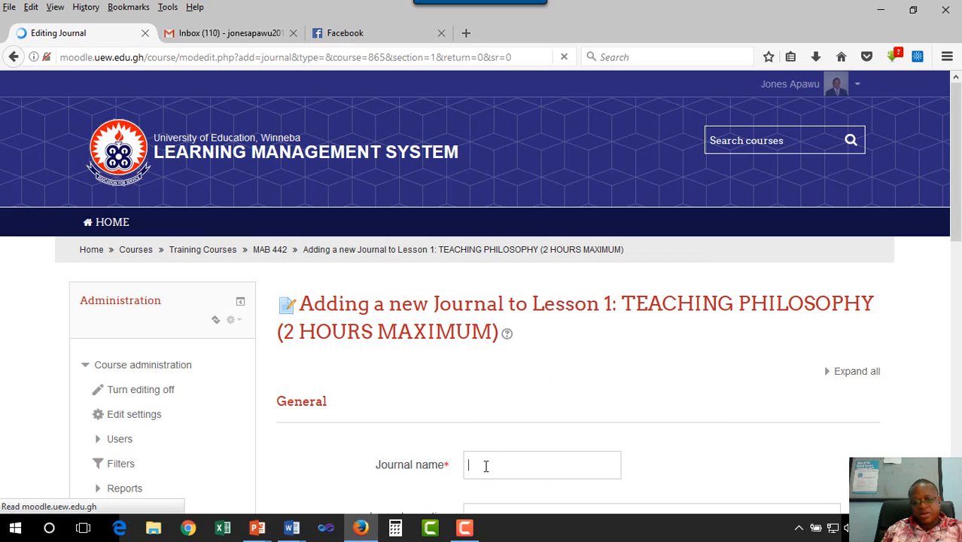
key(ctrl+v)
Switch to the autosaved TEACHING PHILOSOPHY document in Word and copy the two questions about teaching philosophy
scroll(486, 467, down, 1)
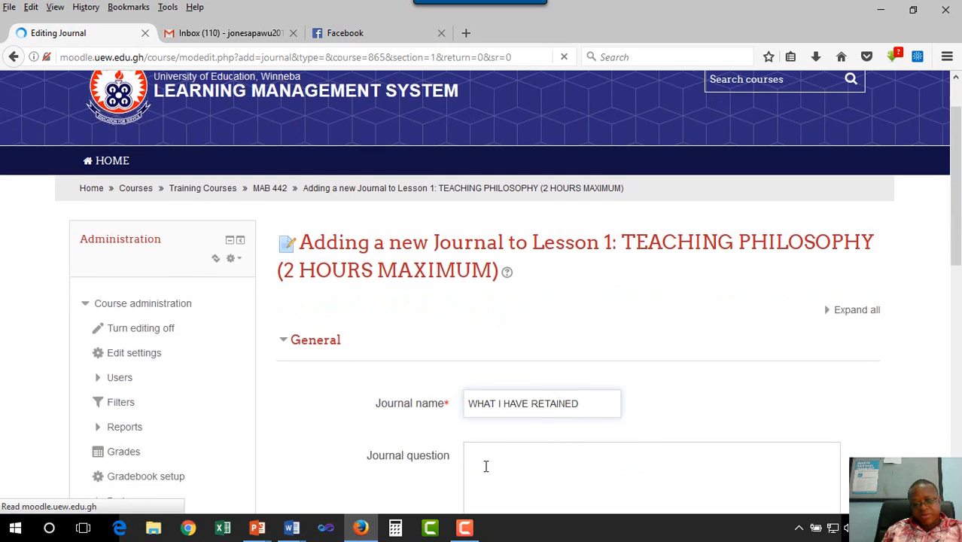
scroll(485, 467, down, 3)
mouse_move(292, 533)
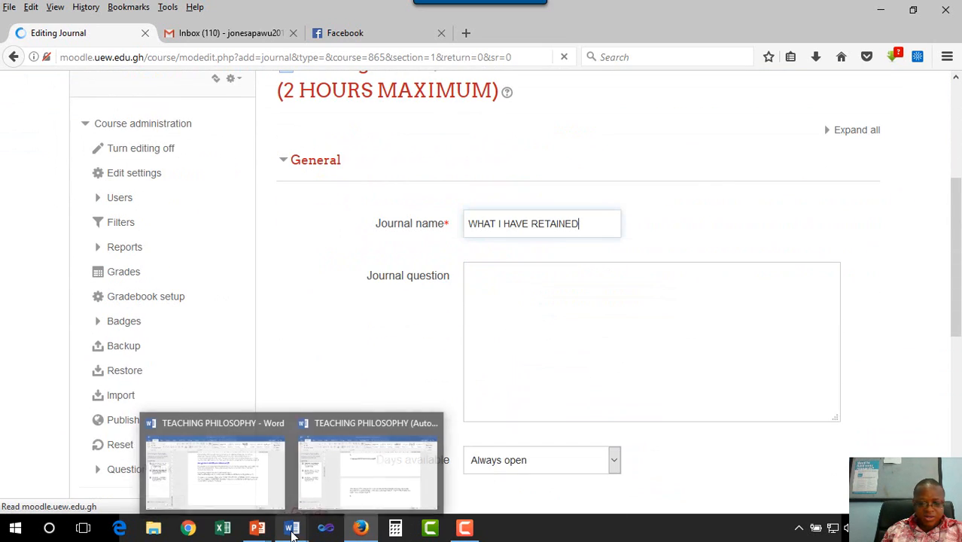
click(365, 485)
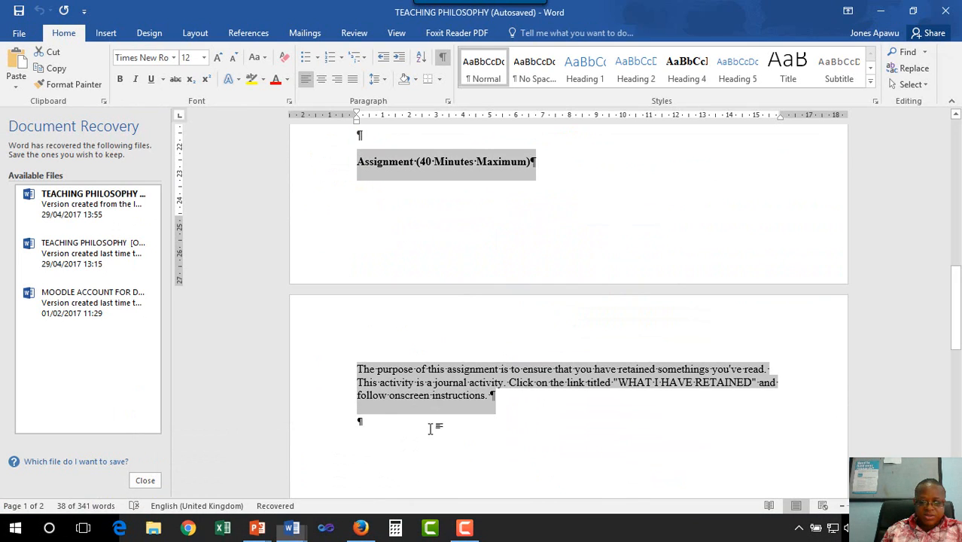
scroll(470, 366, up, 3)
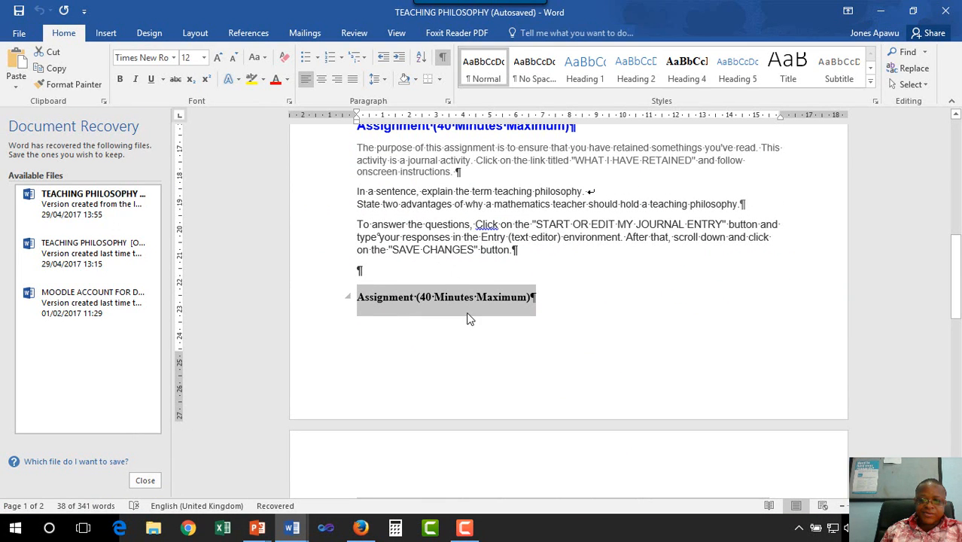
drag(750, 203, 368, 520)
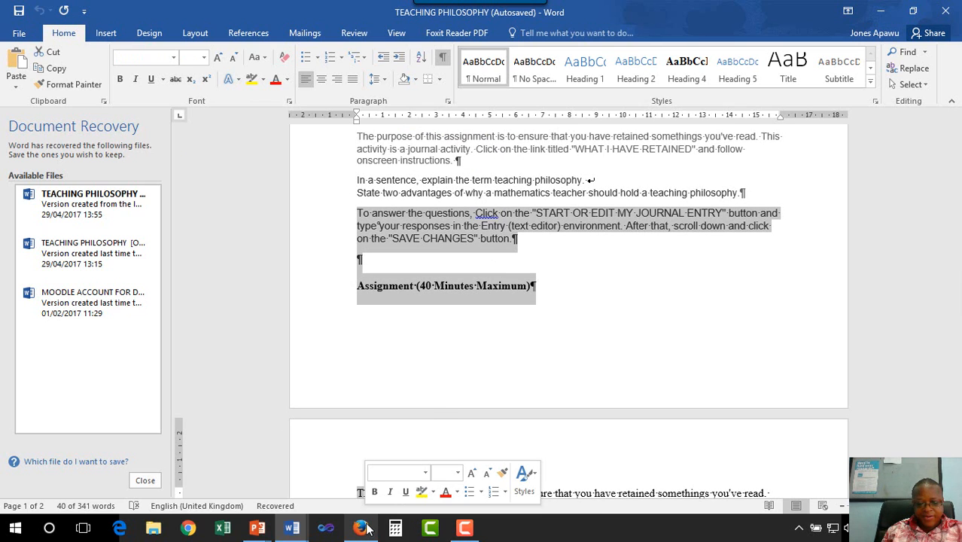
Switch back to the Editing Journal page in Firefox and paste the two copied questions into the journal question
mouse_move(364, 530)
click(377, 466)
click(507, 346)
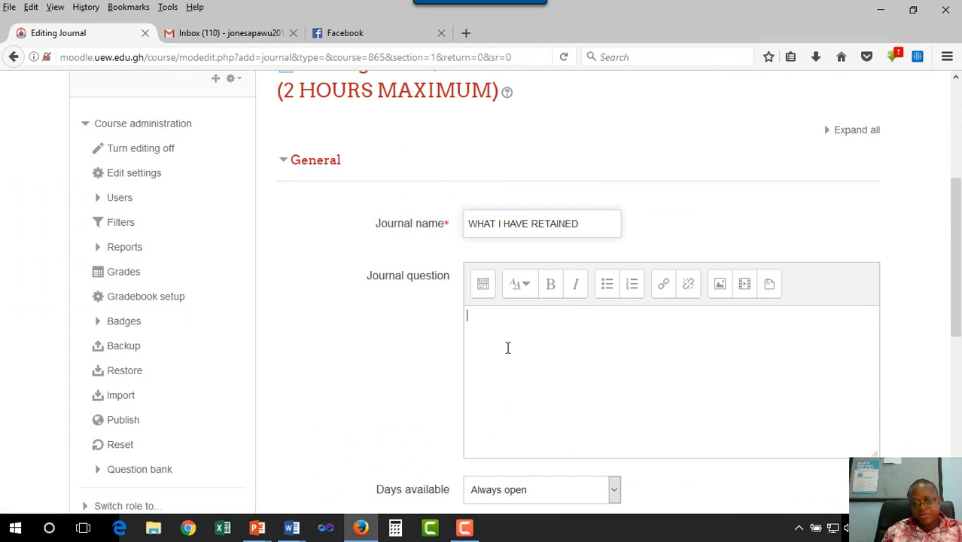
text(In a sentence, explain the term teaching philosophy. State two advantages of why a mathematics teacher should hold a teaching philosophy.)
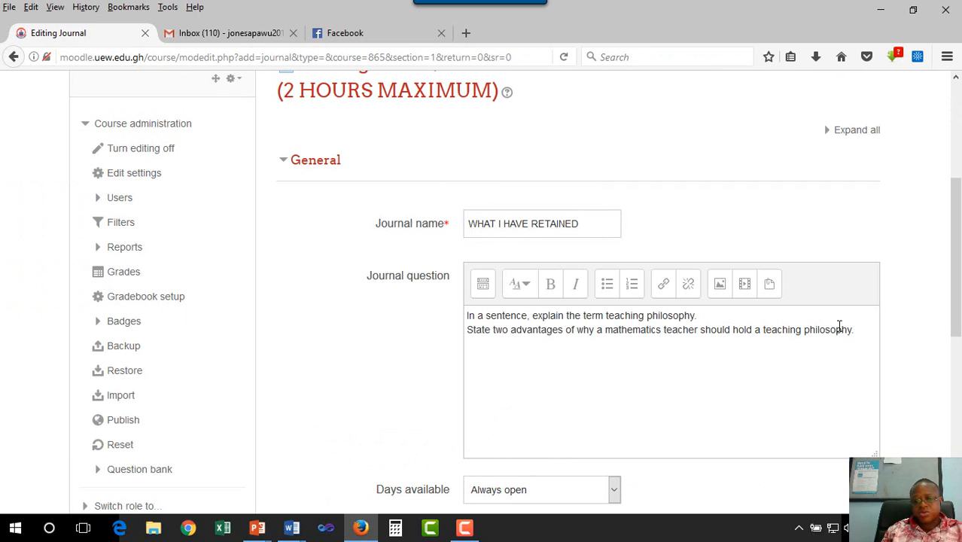
Expand the journal question editor's formatting options and clear the formatting of both pasted questions
drag(851, 329, 462, 315)
click(484, 286)
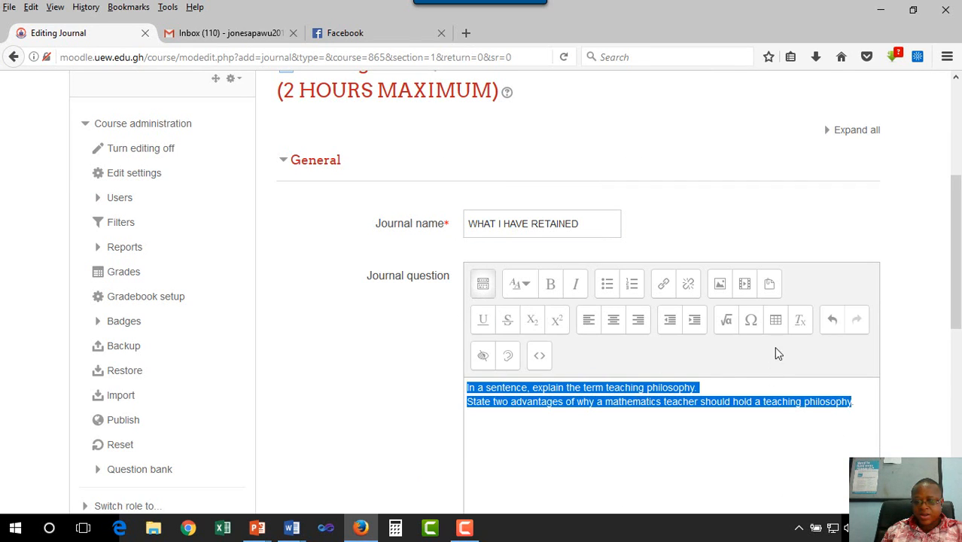
click(800, 320)
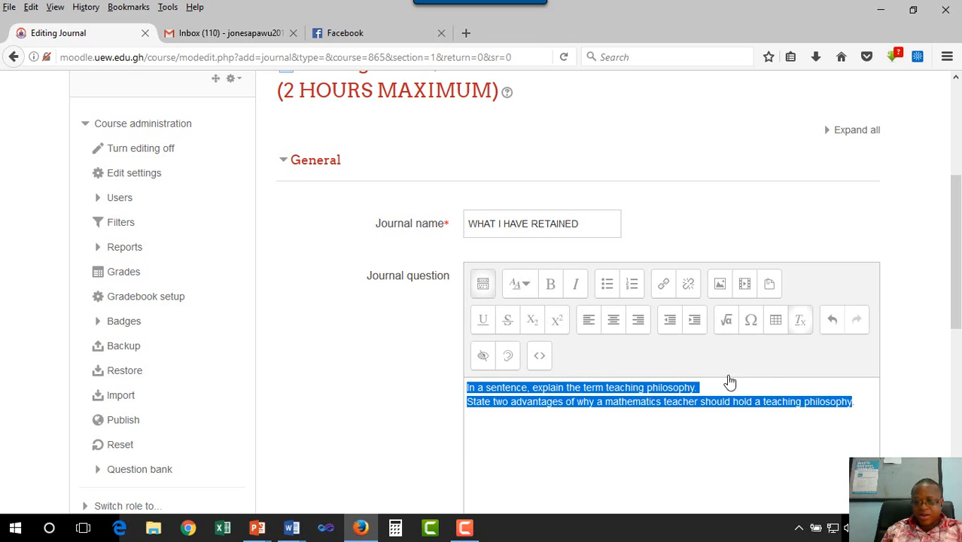
click(495, 405)
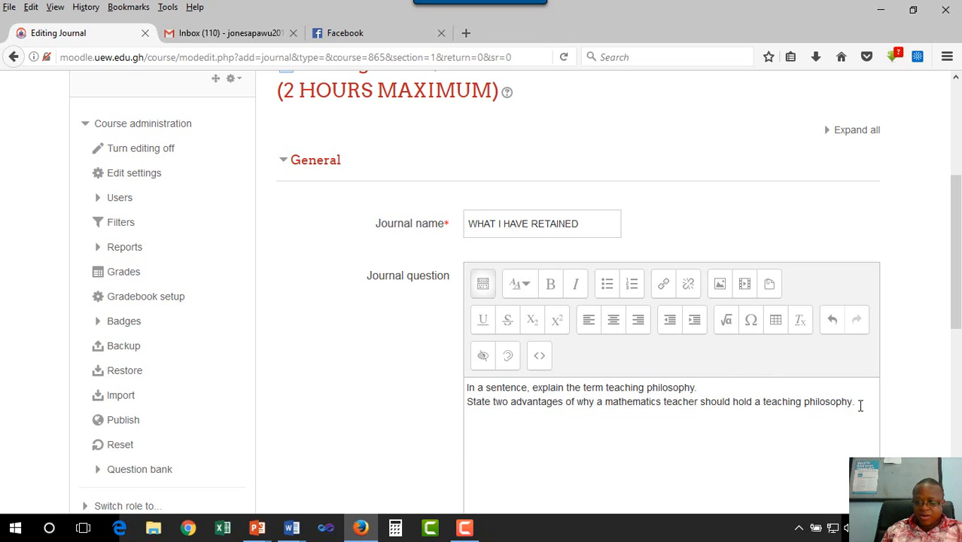
Format the two journal questions as separate items of a numbered list and start a new paragraph below the list
drag(860, 405, 477, 370)
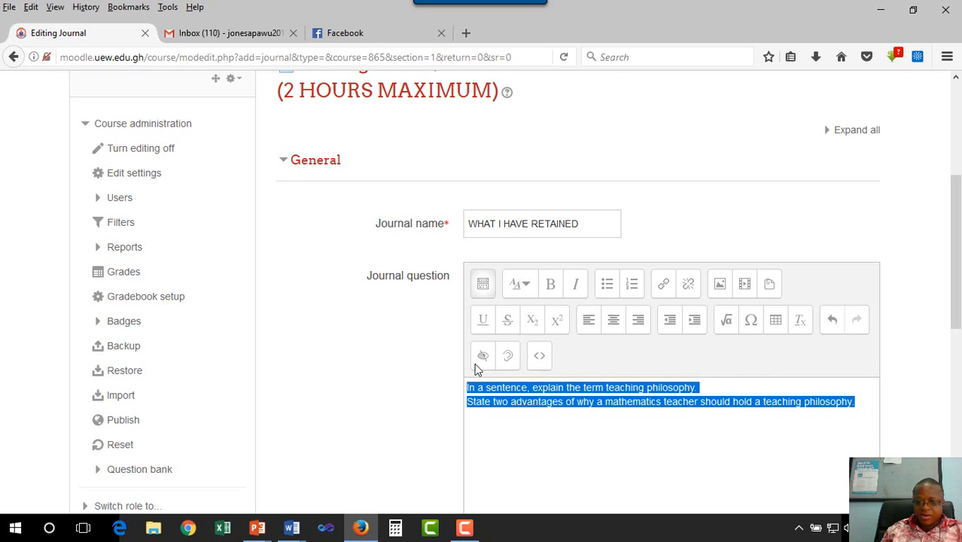
click(632, 286)
click(494, 405)
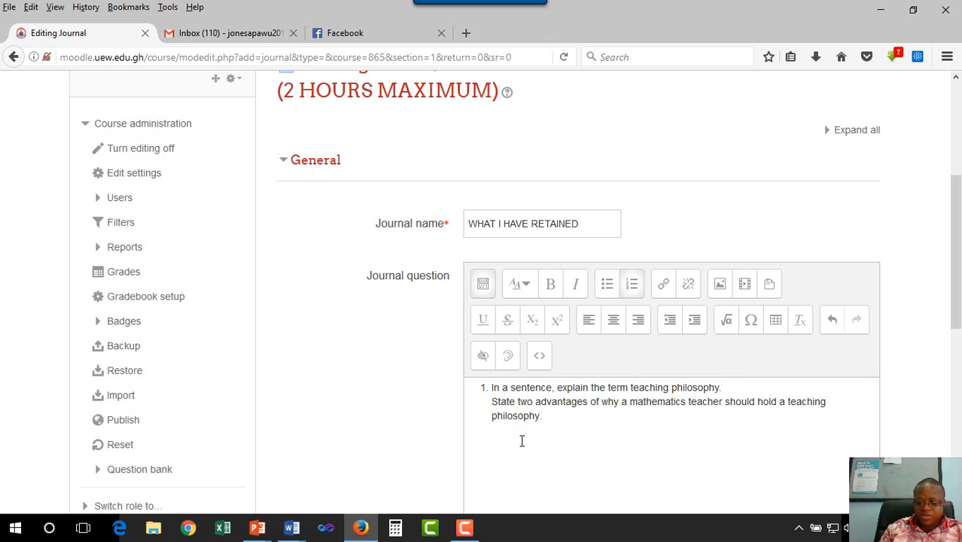
key(BackSpace)
key(Return)
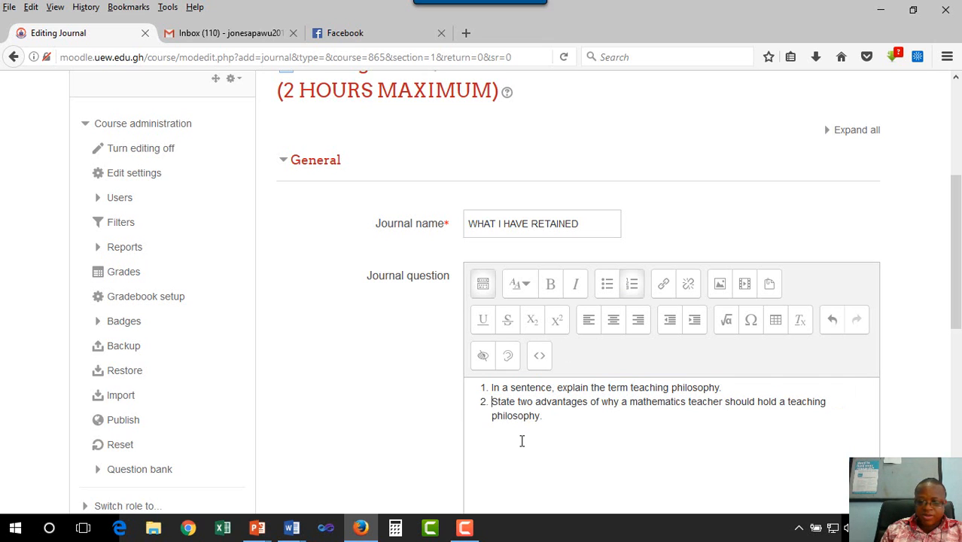
scroll(523, 441, down, 4)
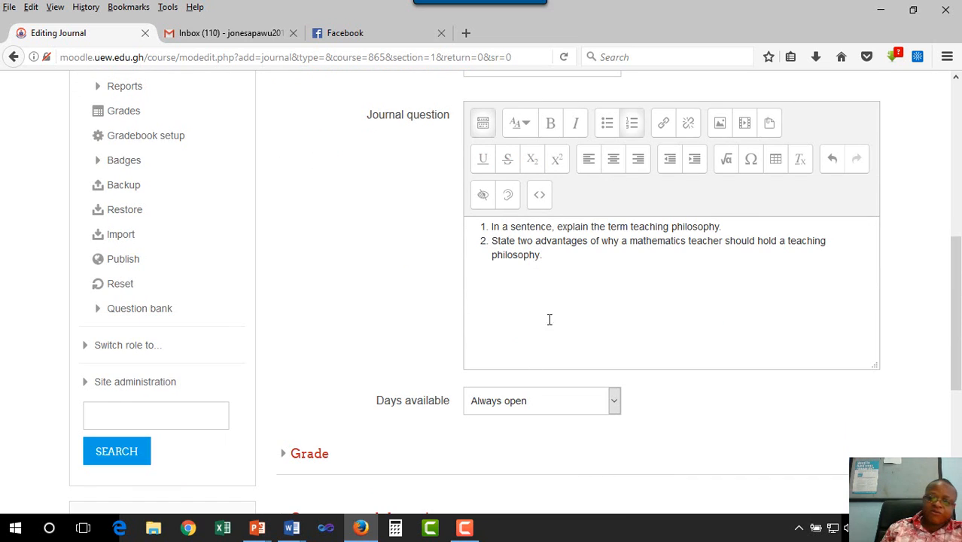
click(562, 261)
key(Return)
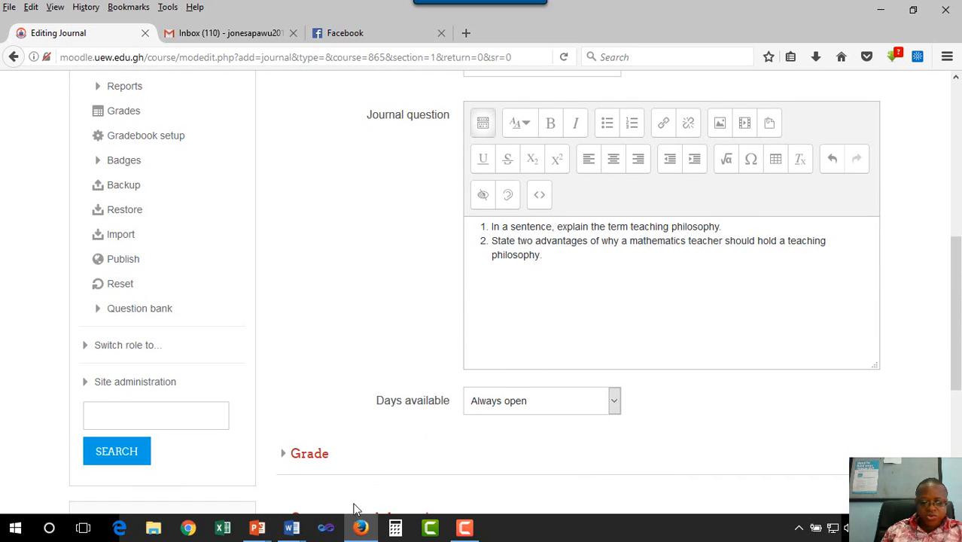
Switch to the autosaved Word document and copy the paragraph starting "To answer the questions"
mouse_move(286, 530)
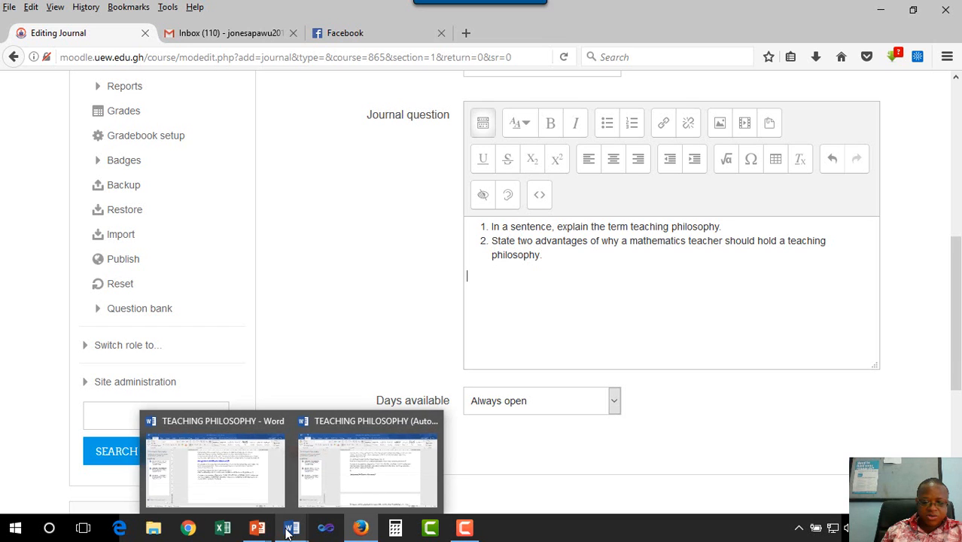
click(370, 482)
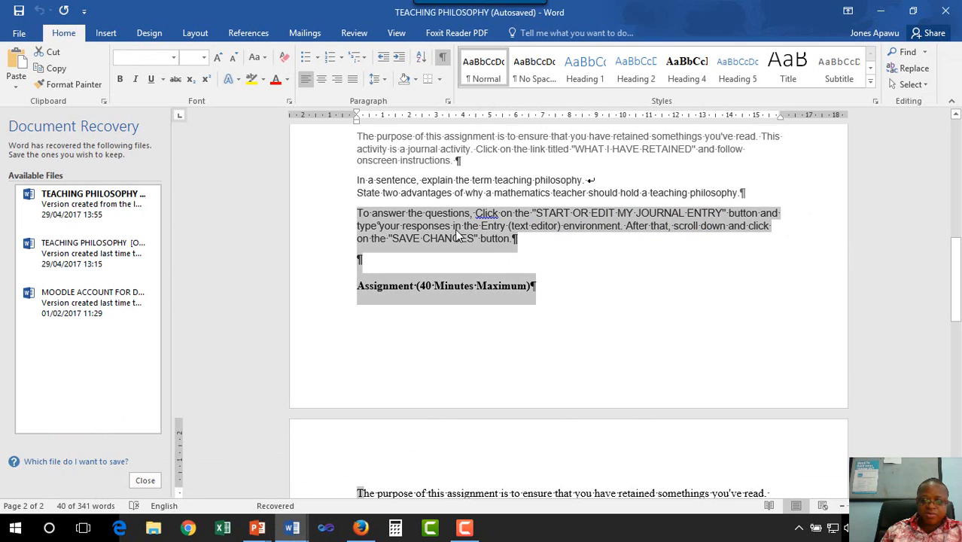
drag(516, 239, 359, 214)
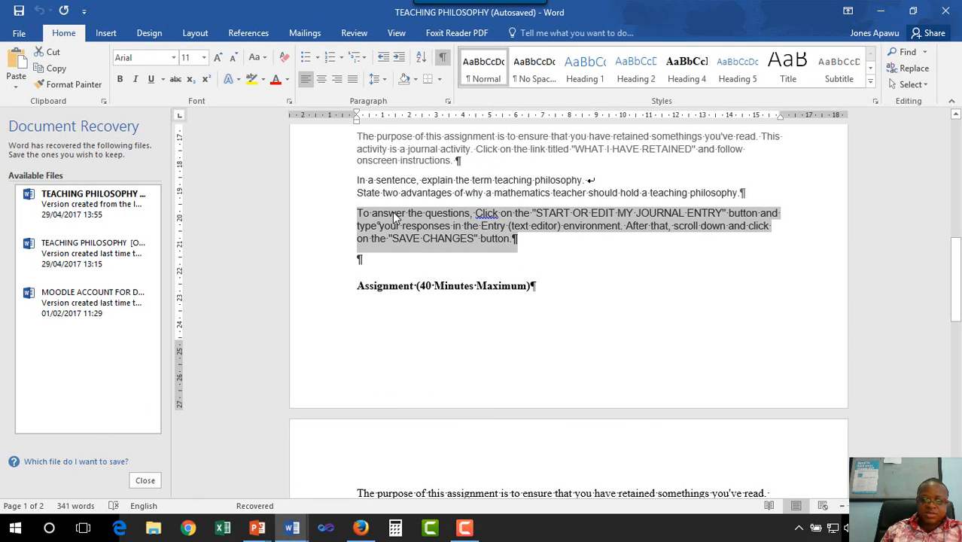
right_click(393, 217)
click(434, 239)
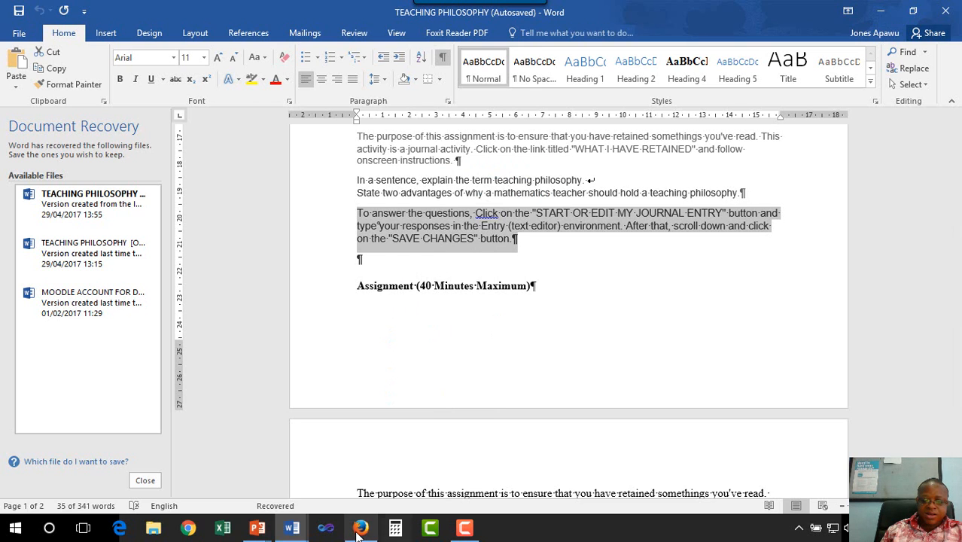
Switch back to the Editing Journal page in Firefox and paste the copied answering instructions below the numbered questions
mouse_move(359, 531)
click(370, 471)
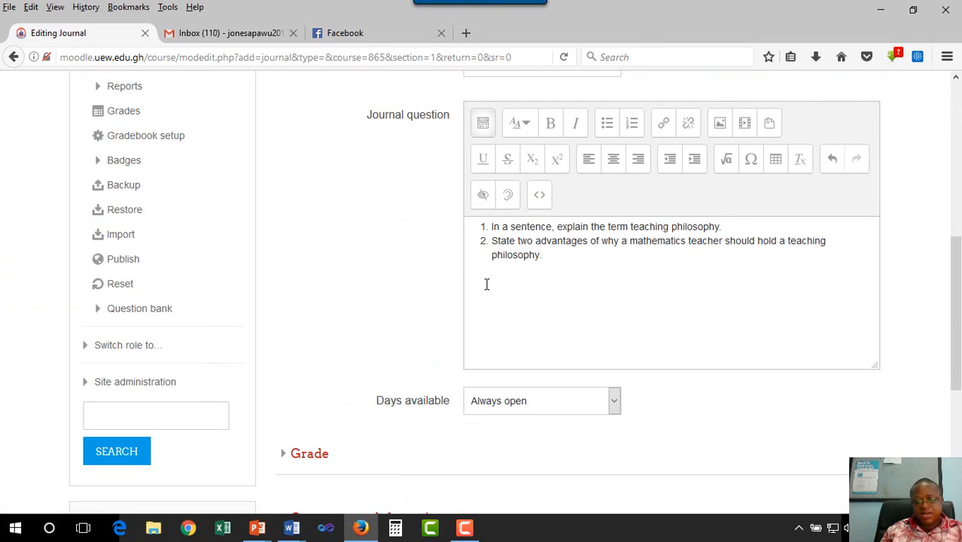
click(487, 284)
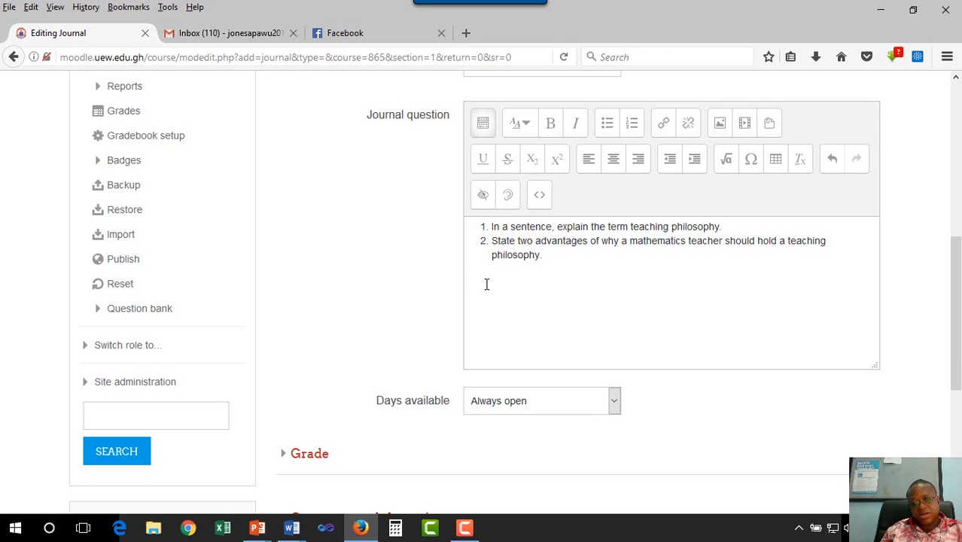
key(ctrl+v)
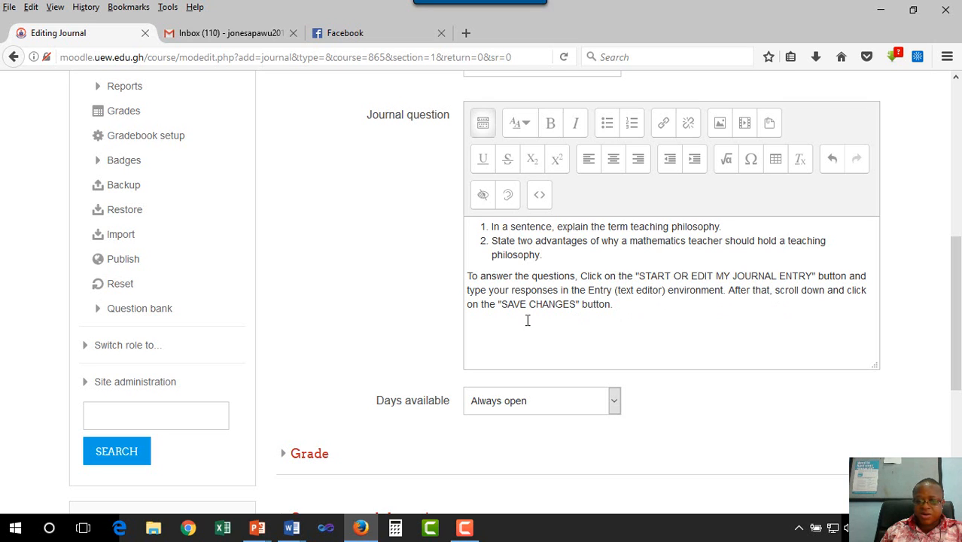
Examine the durations offered for the journal's Days available setting and close the list
scroll(592, 332, down, 3)
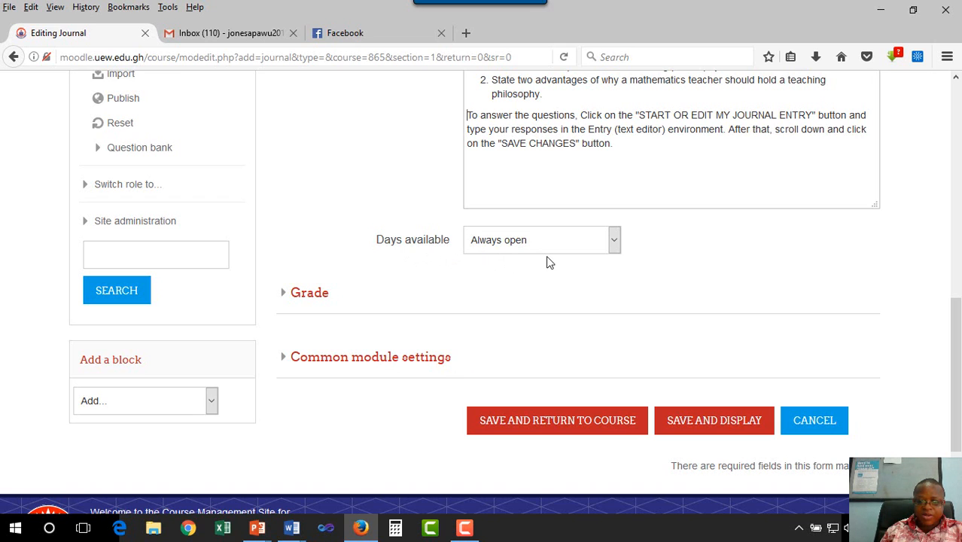
click(615, 242)
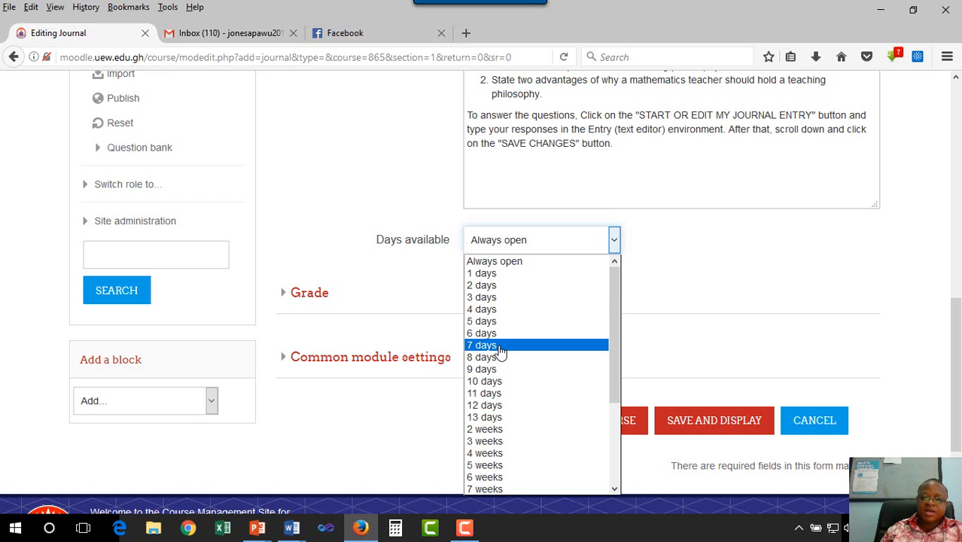
click(301, 268)
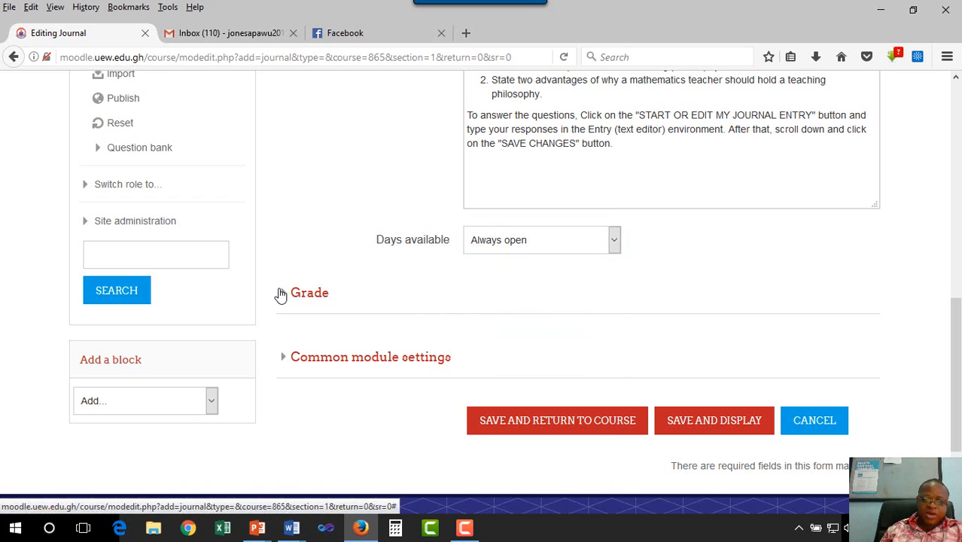
Expand the journal's Grade settings and set the maximum points to 10
click(280, 292)
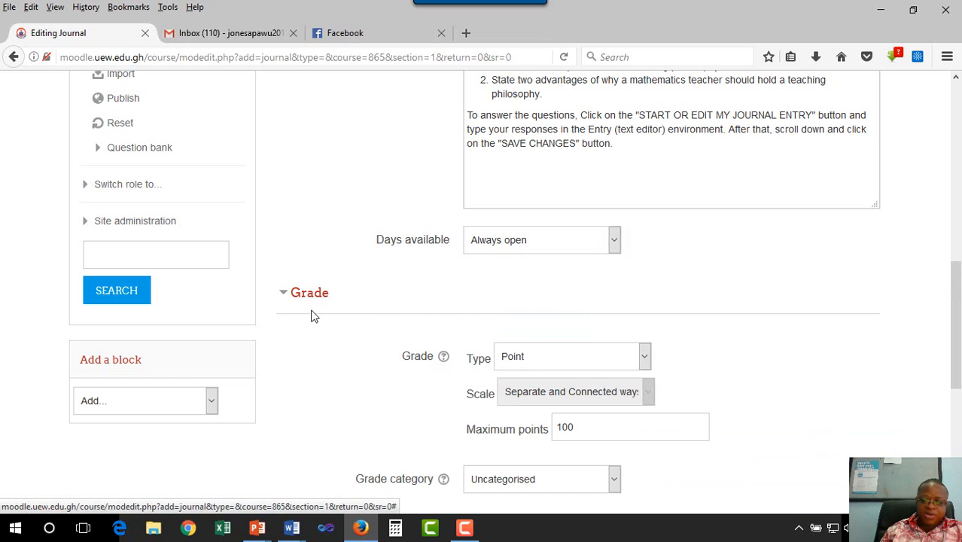
click(585, 429)
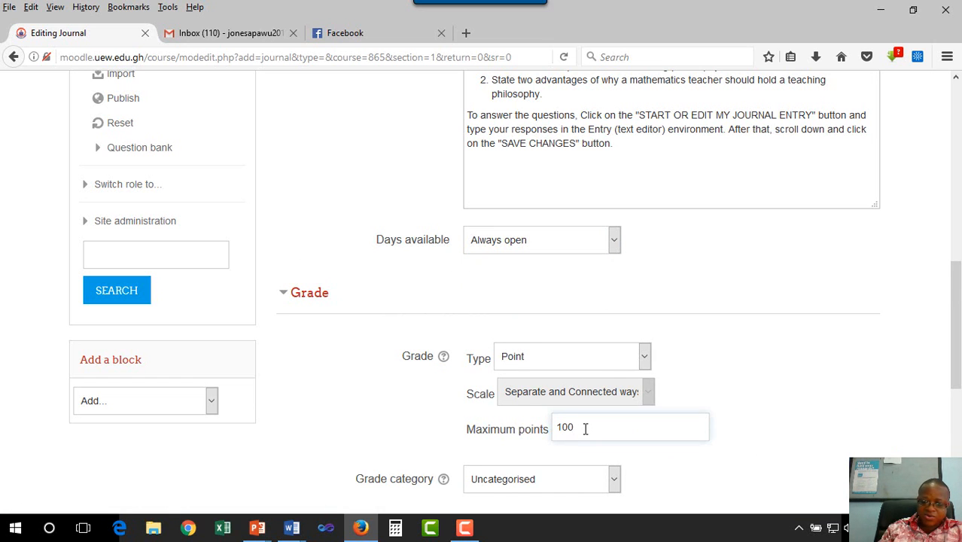
scroll(465, 302, down, 3)
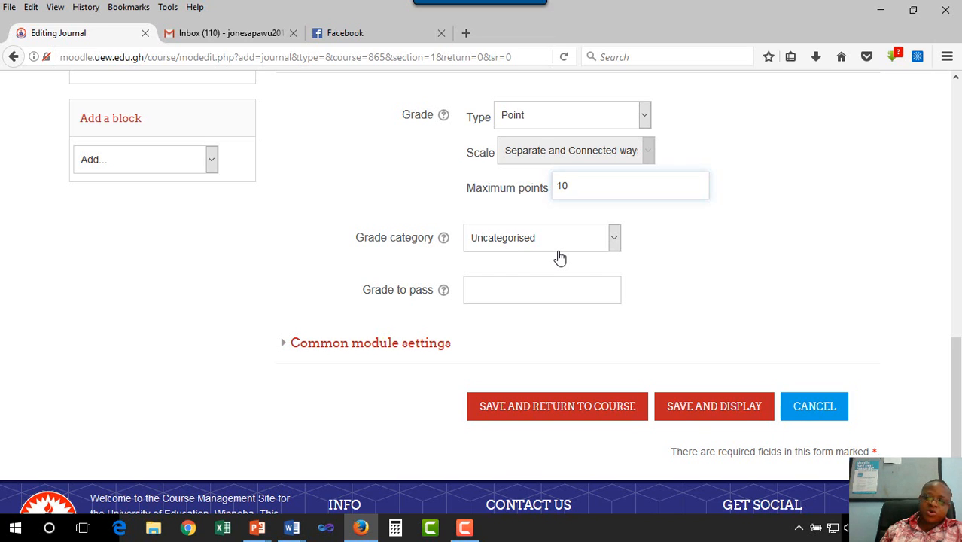
Keep the grade category Uncategorised and the passing grade blank, and save and display the WHAT I HAVE RETAINED journal
click(612, 238)
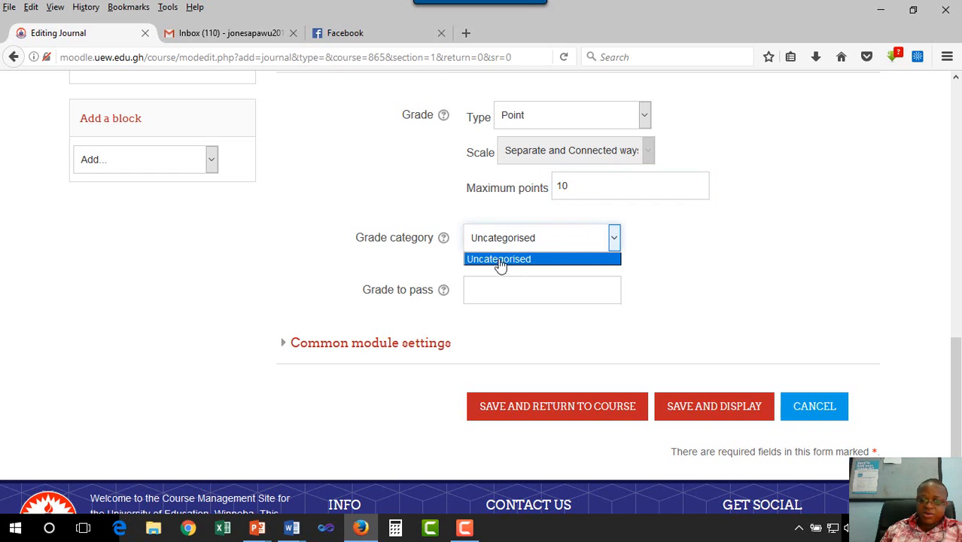
click(472, 292)
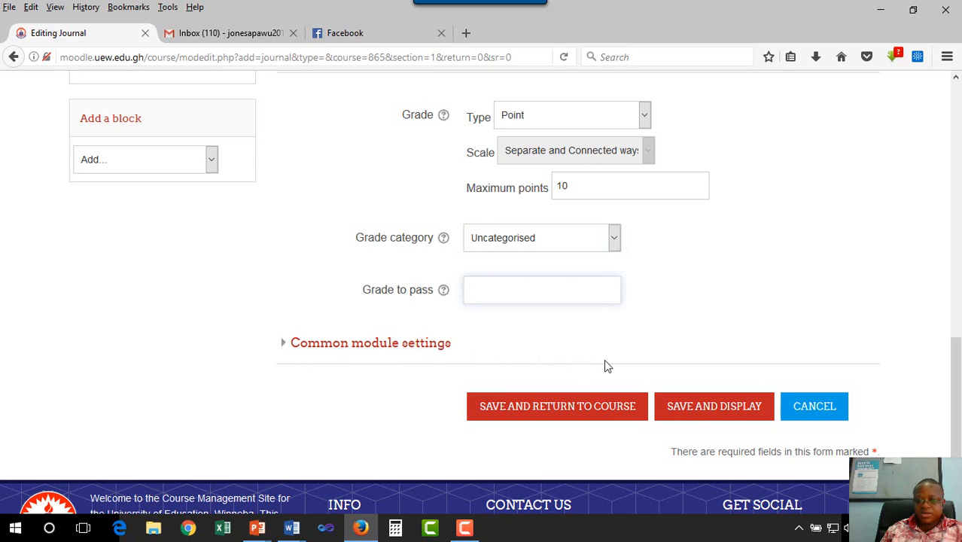
click(704, 413)
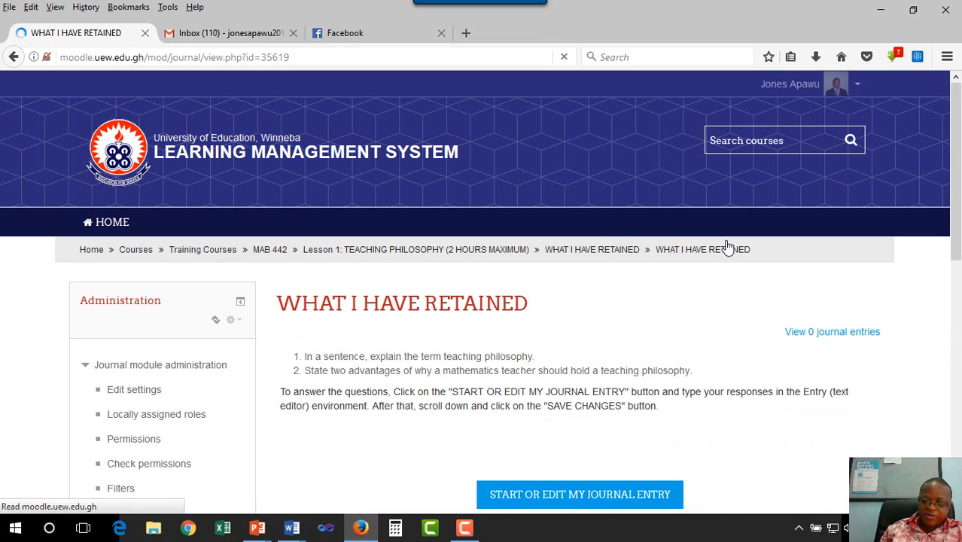
scroll(655, 343, down, 2)
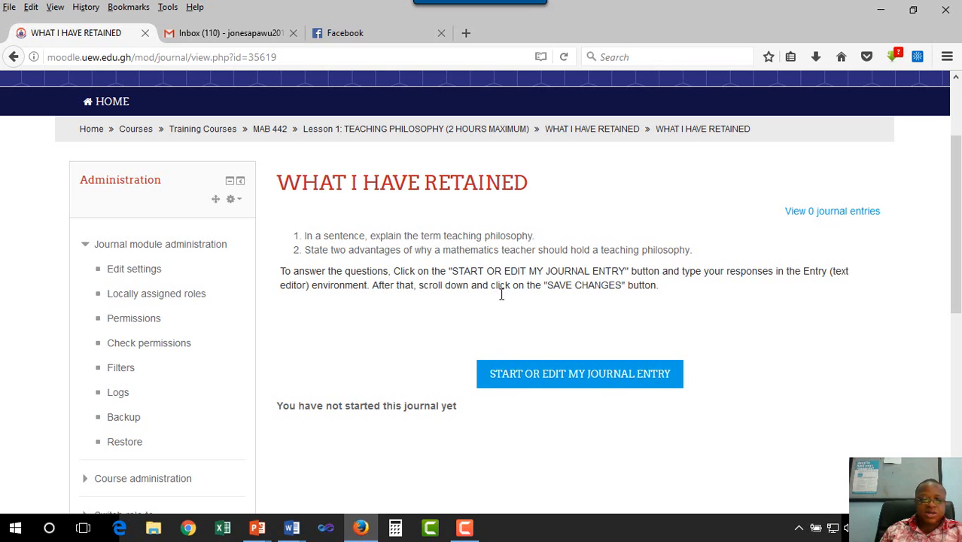
scroll(325, 257, up, 3)
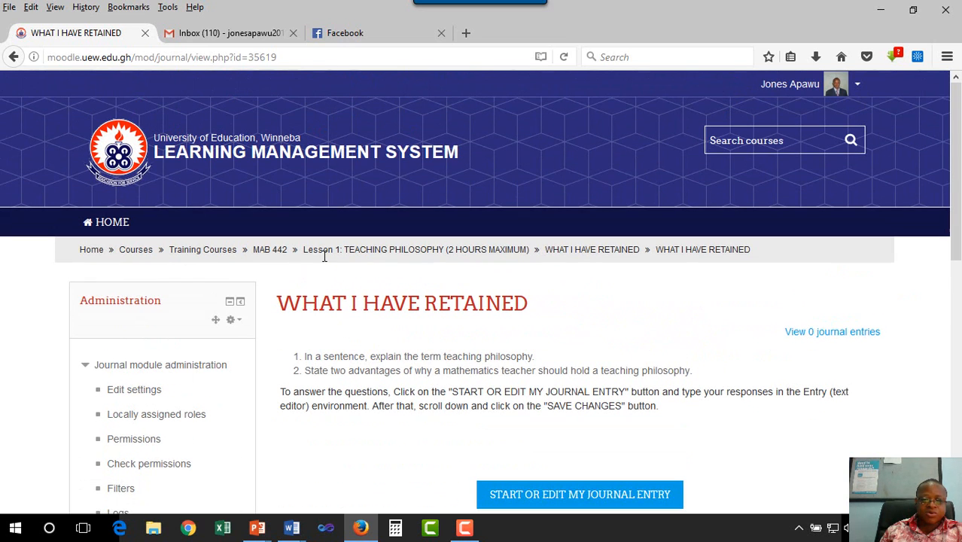
Return to the MAB 442 course page and review Lesson 1's reading resources, Assignment label and WHAT I HAVE RETAINED journal
click(275, 253)
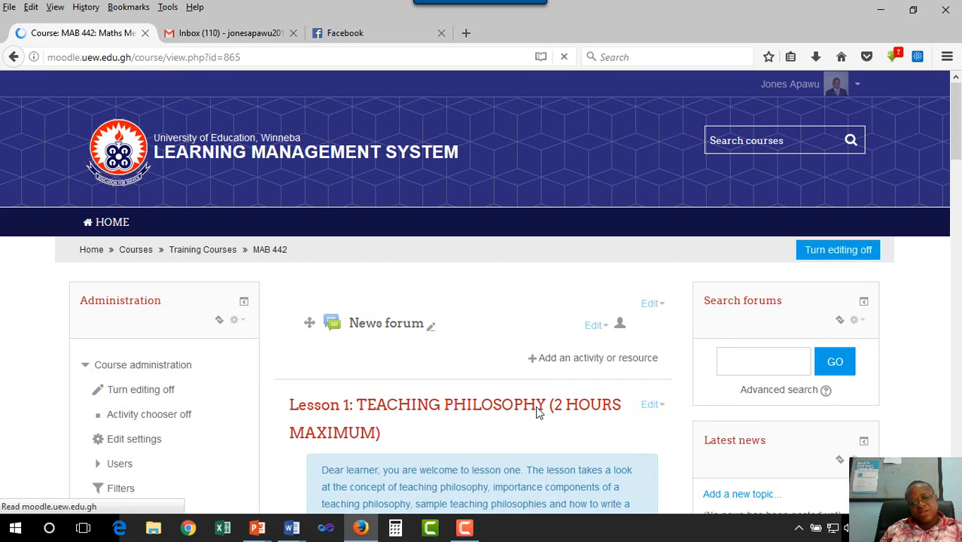
scroll(537, 411, down, 10)
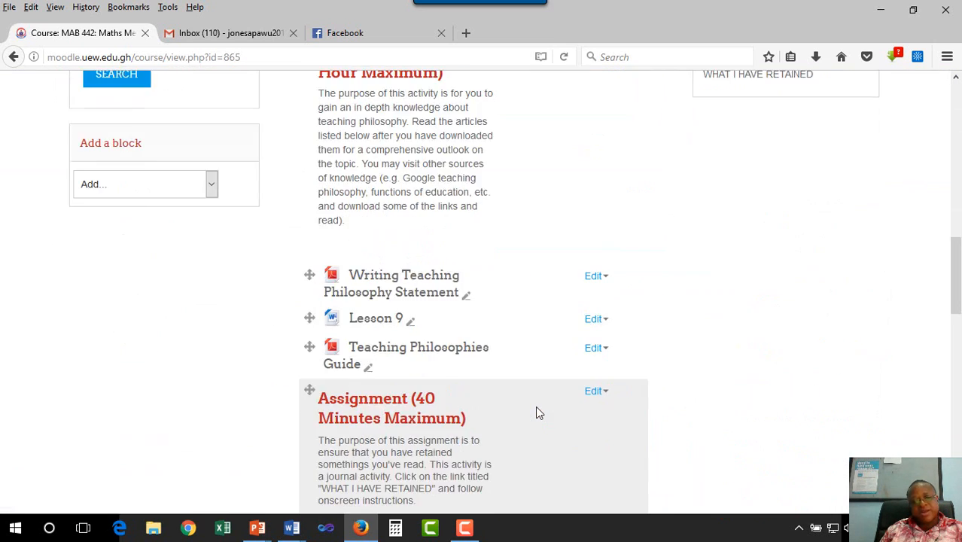
scroll(536, 410, up, 10)
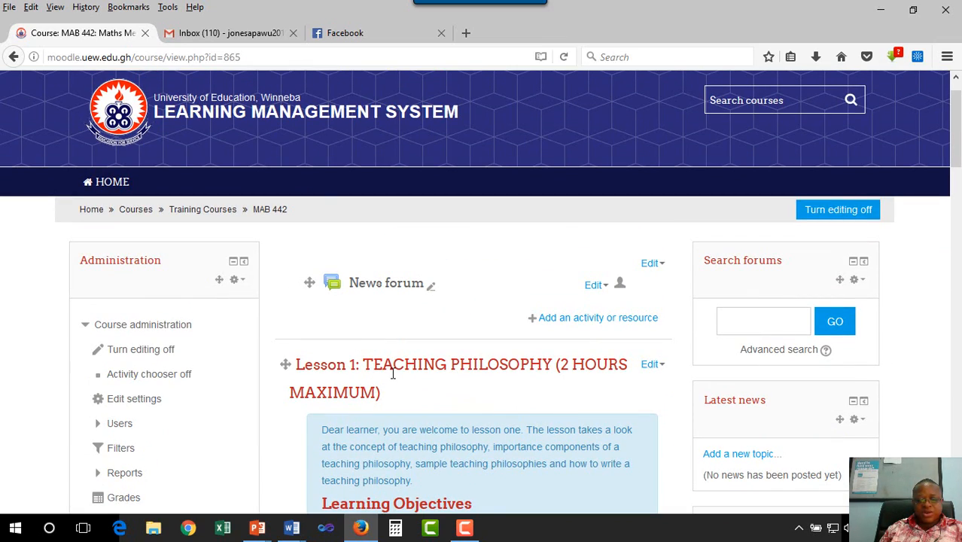
scroll(392, 373, down, 10)
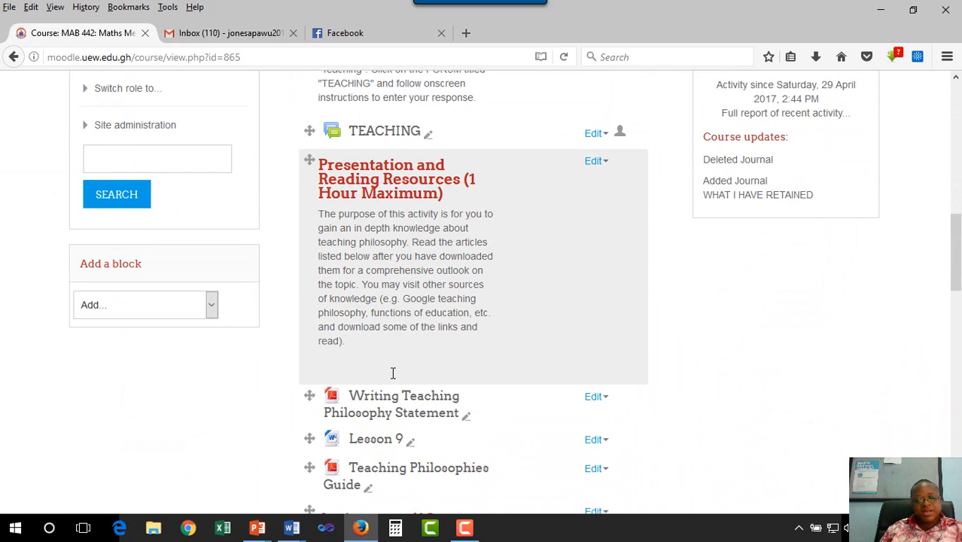
scroll(392, 374, down, 3)
scroll(391, 378, down, 3)
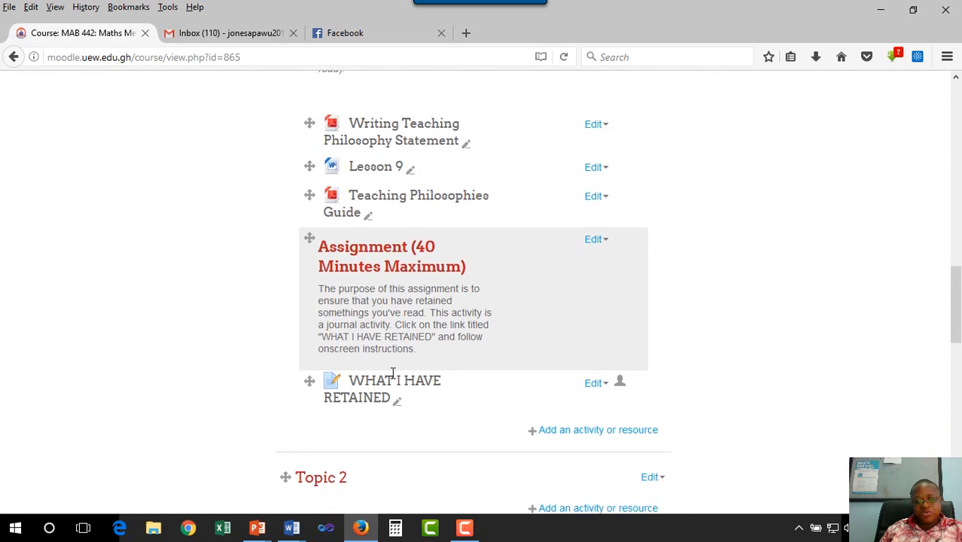
scroll(392, 374, up, 6)
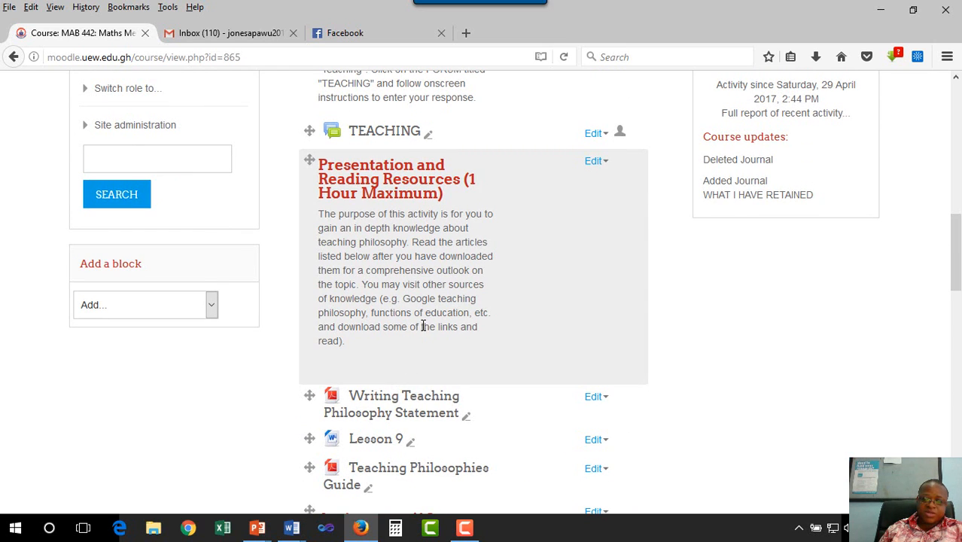
scroll(423, 326, down, 5)
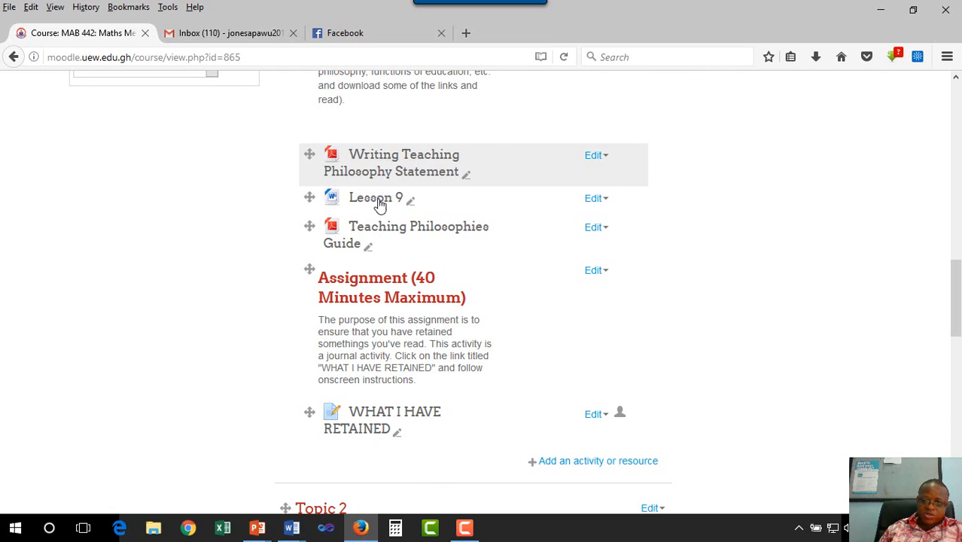
scroll(464, 211, up, 5)
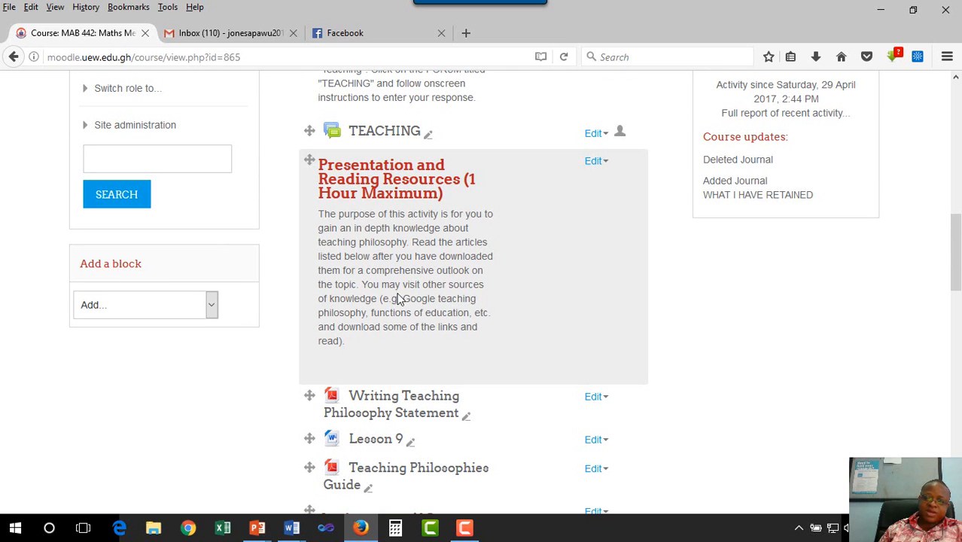
scroll(447, 299, down, 4)
scroll(447, 299, down, 1)
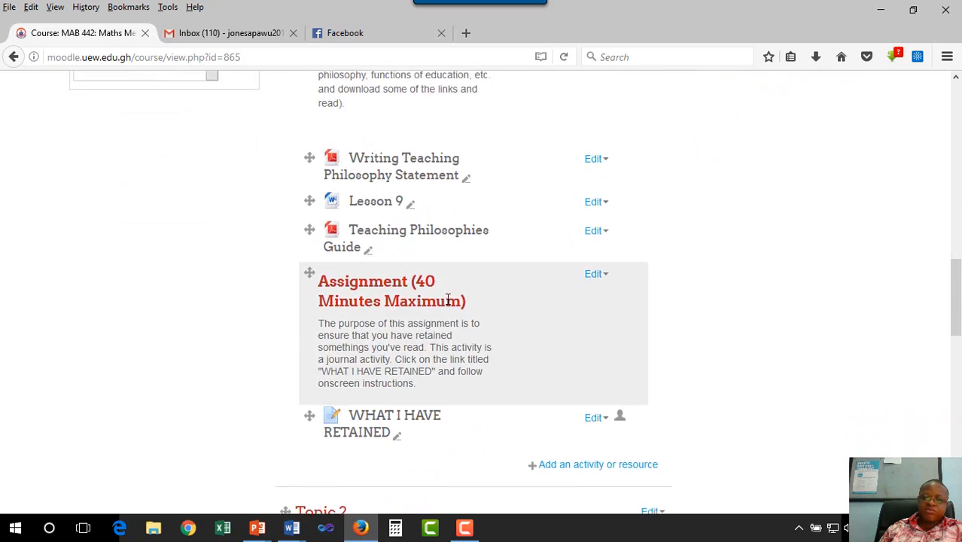
scroll(447, 301, up, 3)
scroll(447, 303, down, 2)
scroll(447, 304, down, 3)
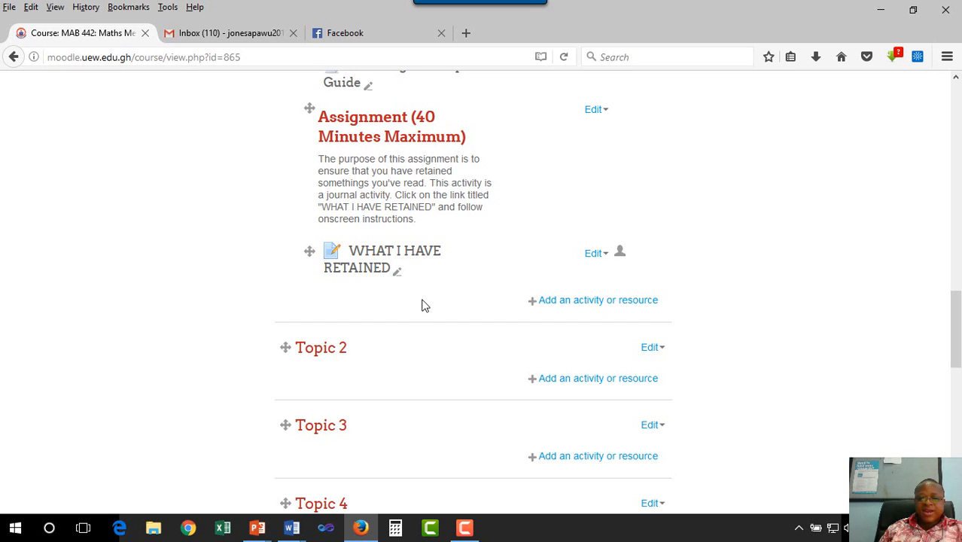
scroll(421, 305, up, 6)
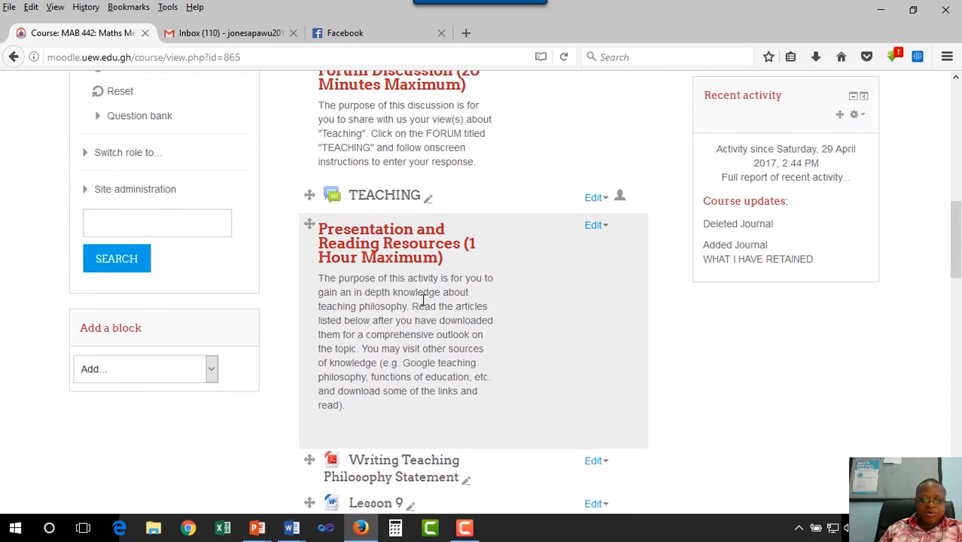
Switch the role in the MAB 442 course to Student
scroll(423, 298, up, 1)
scroll(292, 286, up, 3)
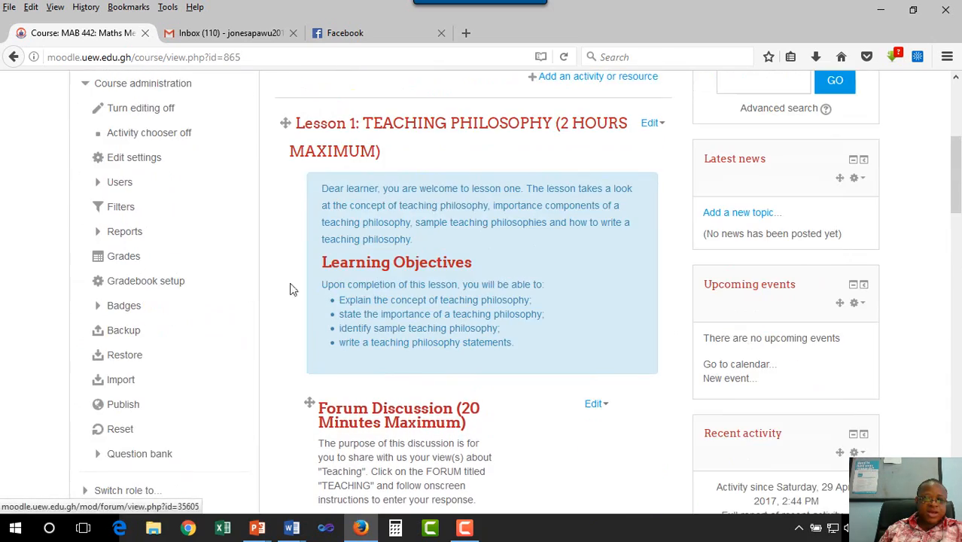
scroll(143, 248, up, 3)
scroll(150, 285, down, 8)
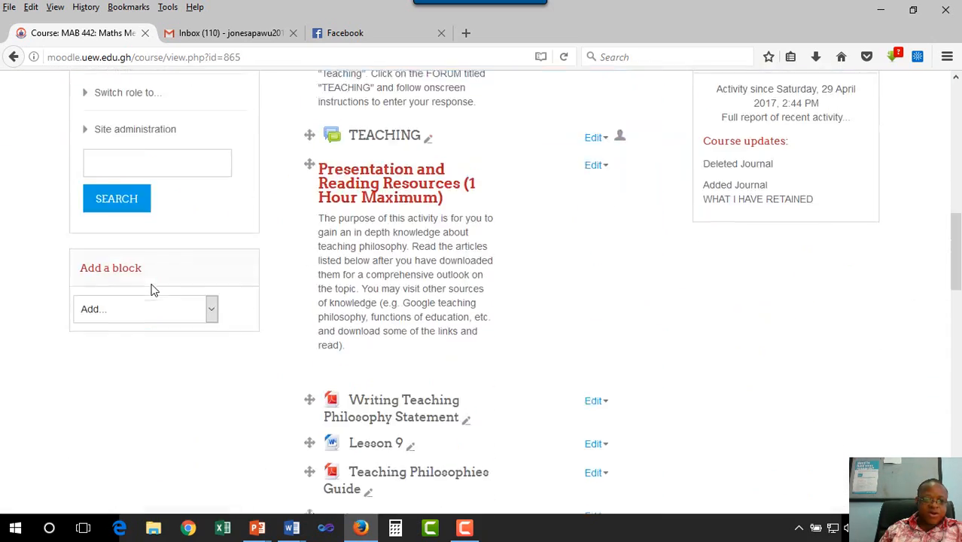
scroll(152, 289, up, 1)
scroll(152, 289, up, 1)
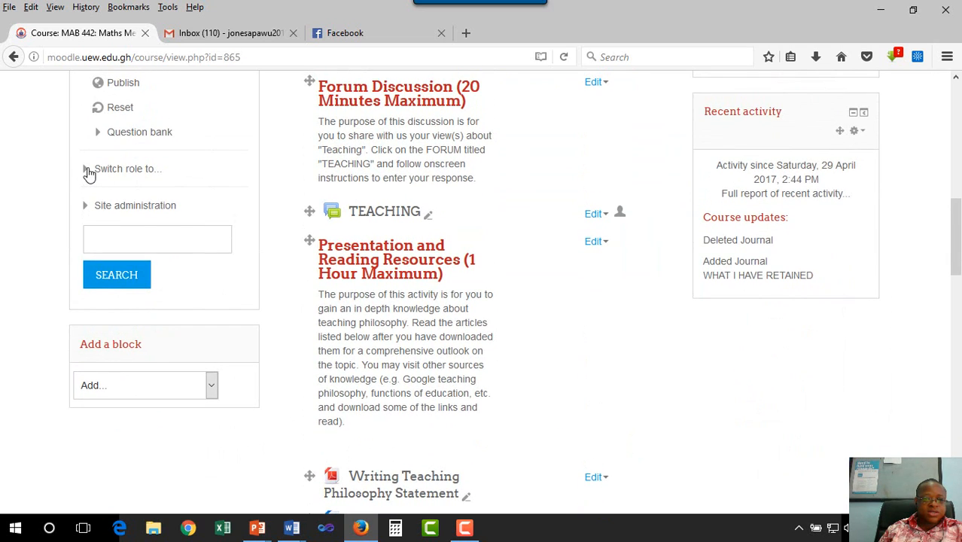
click(89, 173)
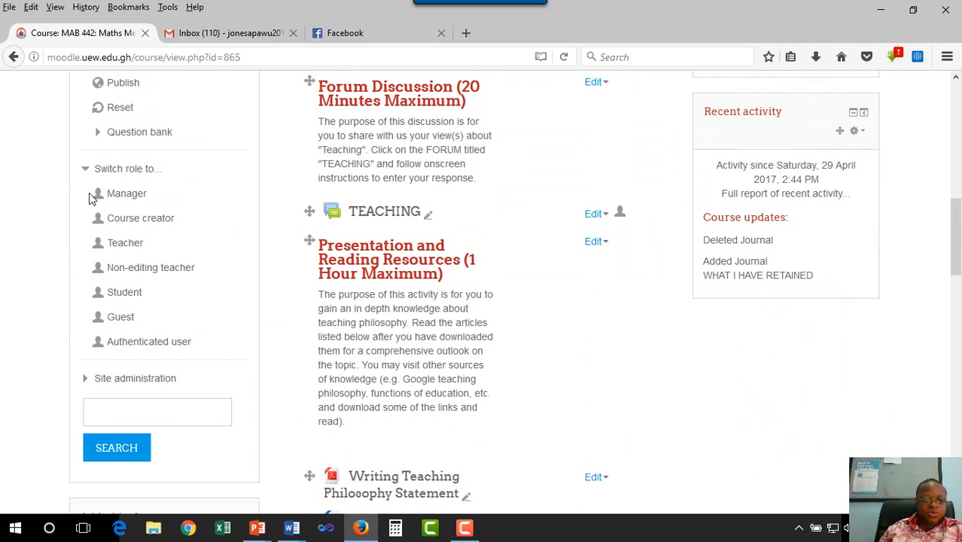
click(124, 297)
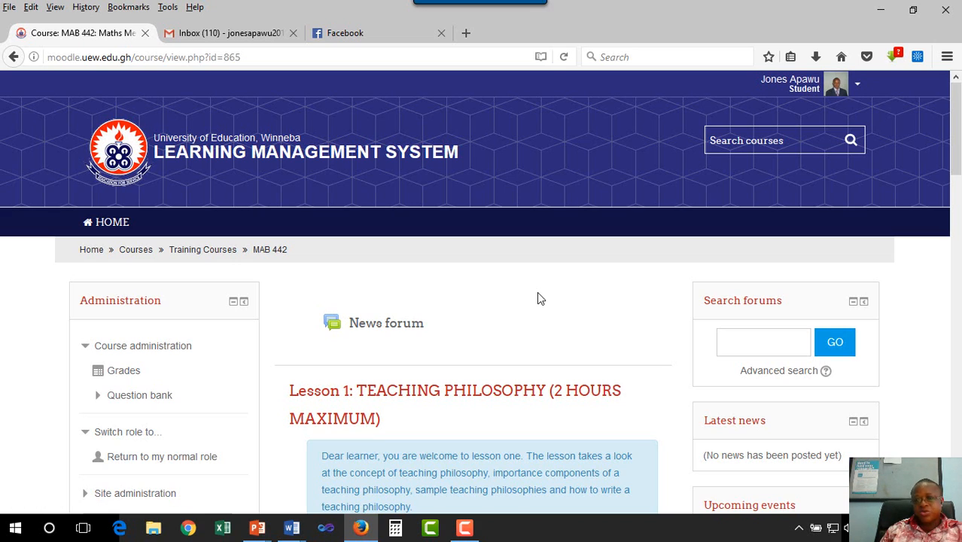
Review Lesson 1 as a student and open the WHAT I HAVE RETAINED journal to check its questions and instructions
scroll(537, 298, down, 5)
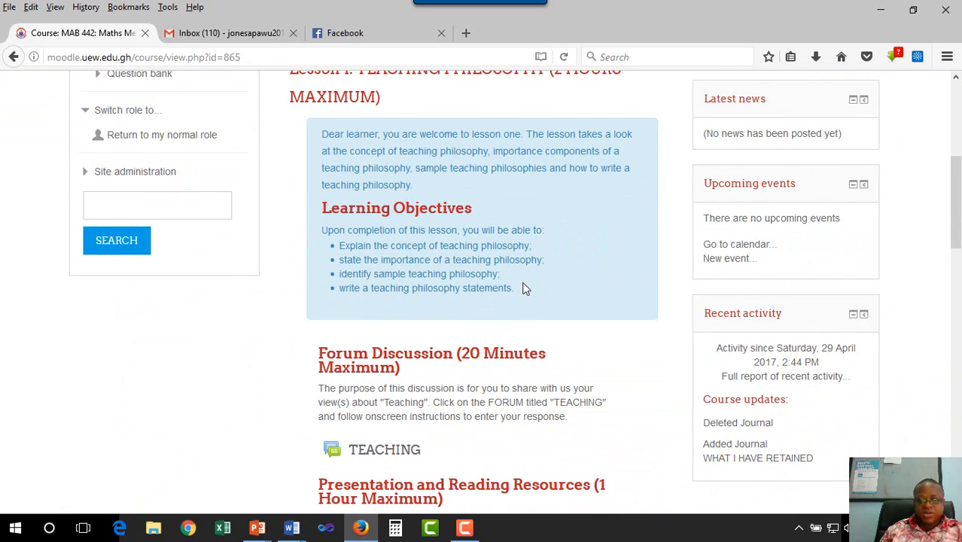
scroll(516, 282, down, 6)
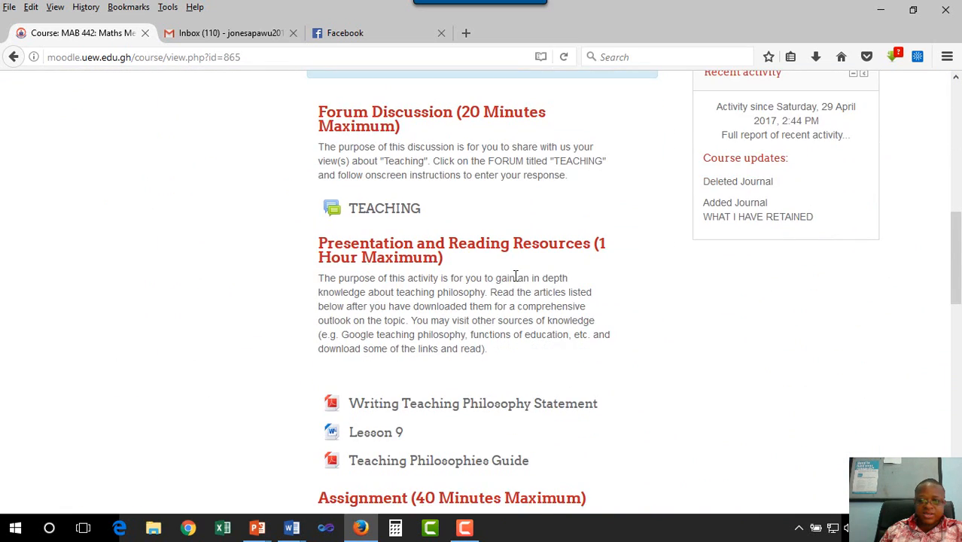
scroll(516, 276, down, 2)
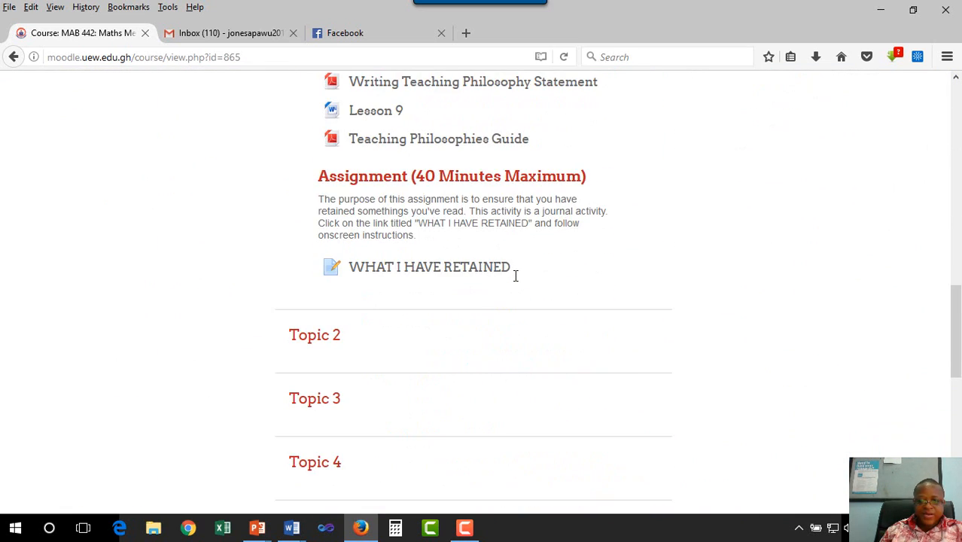
click(417, 271)
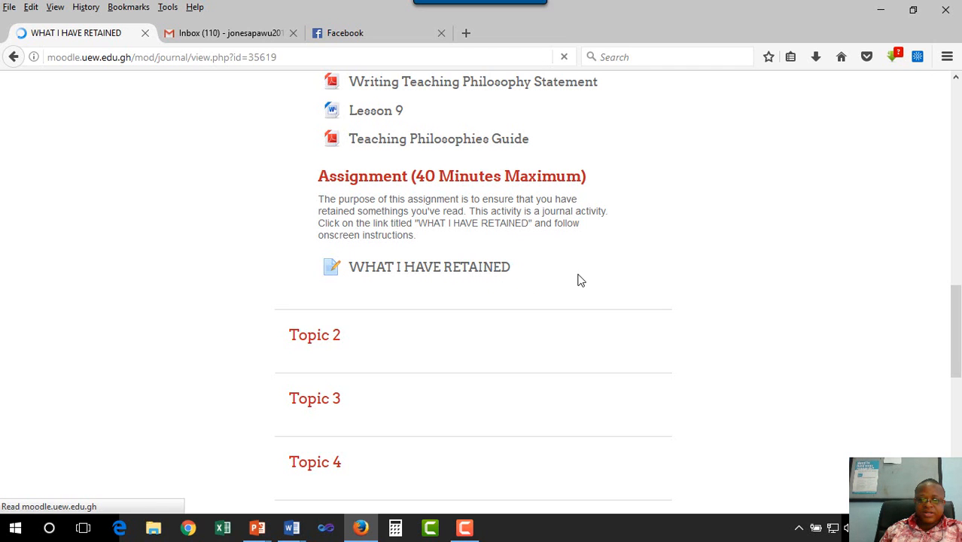
scroll(602, 331, down, 2)
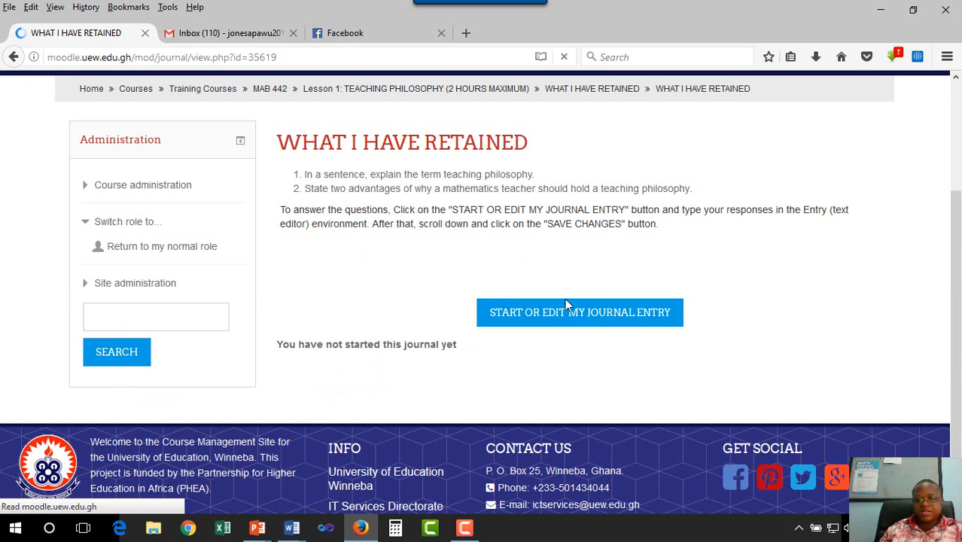
scroll(557, 293, up, 2)
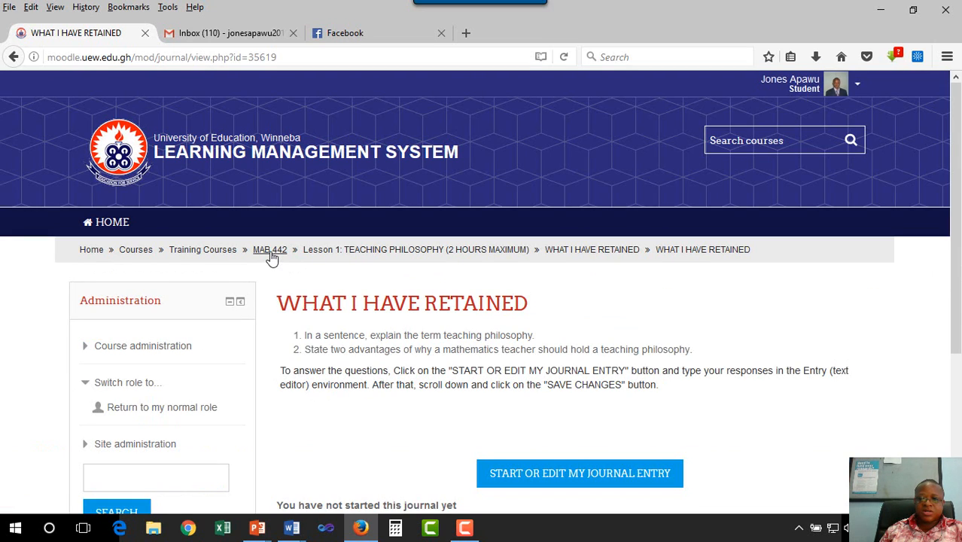